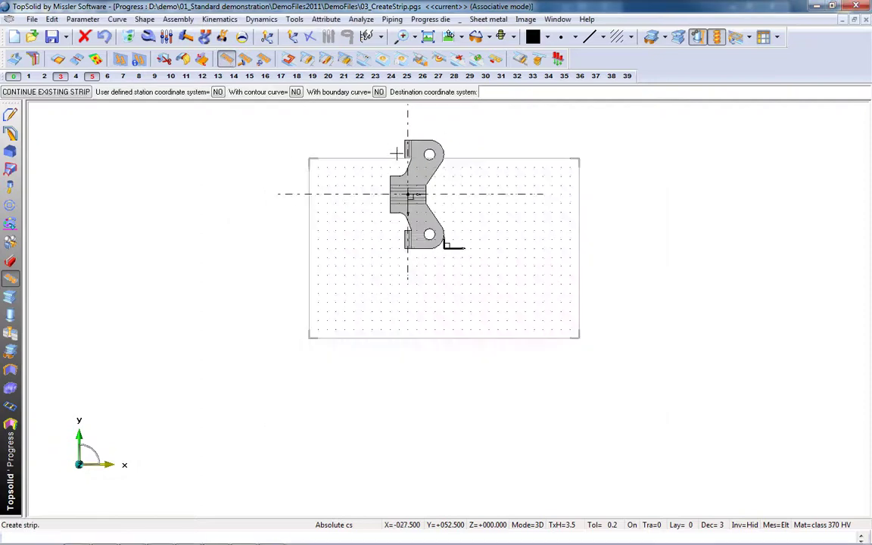
# Create a 5-station strip below the flat part, with a 40 mm step and 80 mm width, both centered.
pyautogui.click(402, 382)
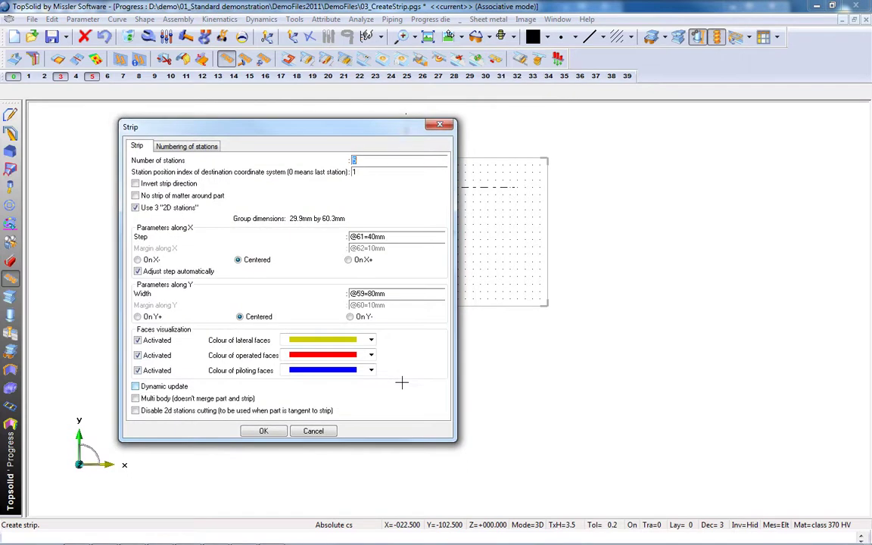
pyautogui.click(261, 432)
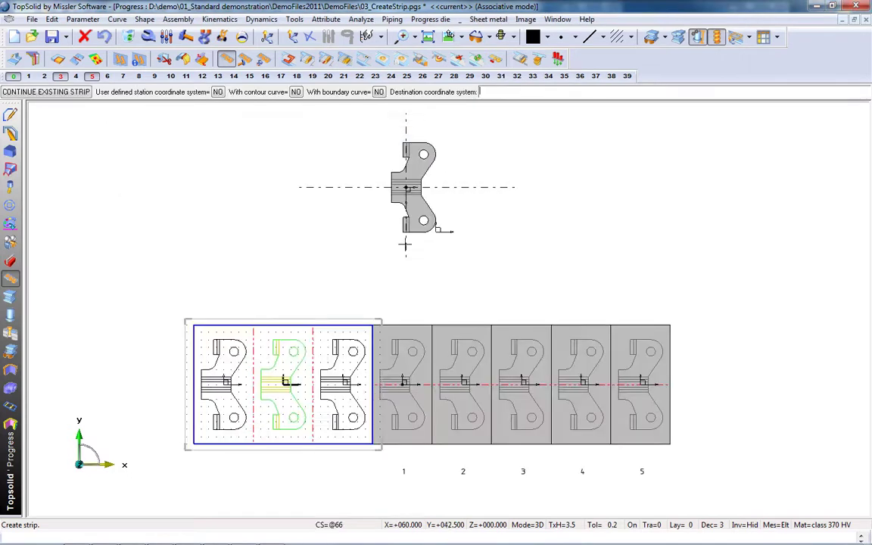
pyautogui.scroll(1, 448, 427)
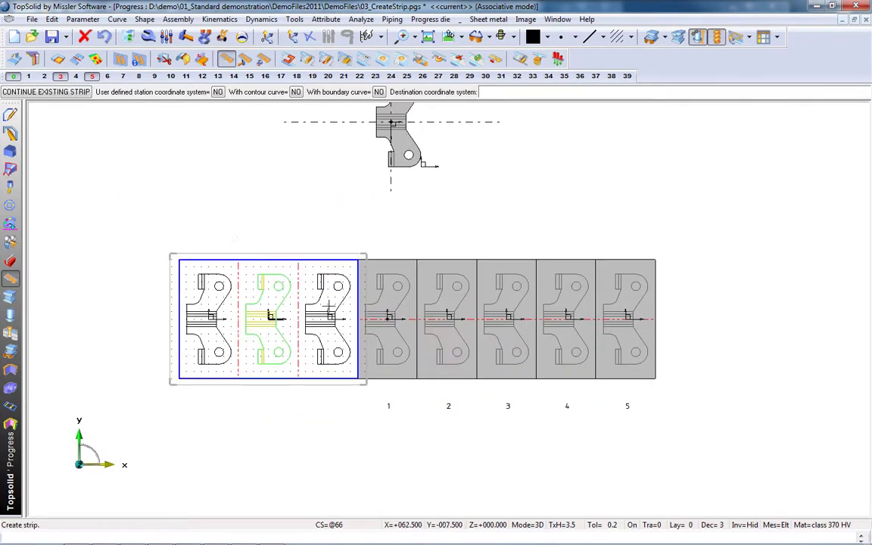
# Modify the strip's parameters to 10 stations and a width of 72 mm.
pyautogui.click(148, 37)
pyautogui.click(390, 322)
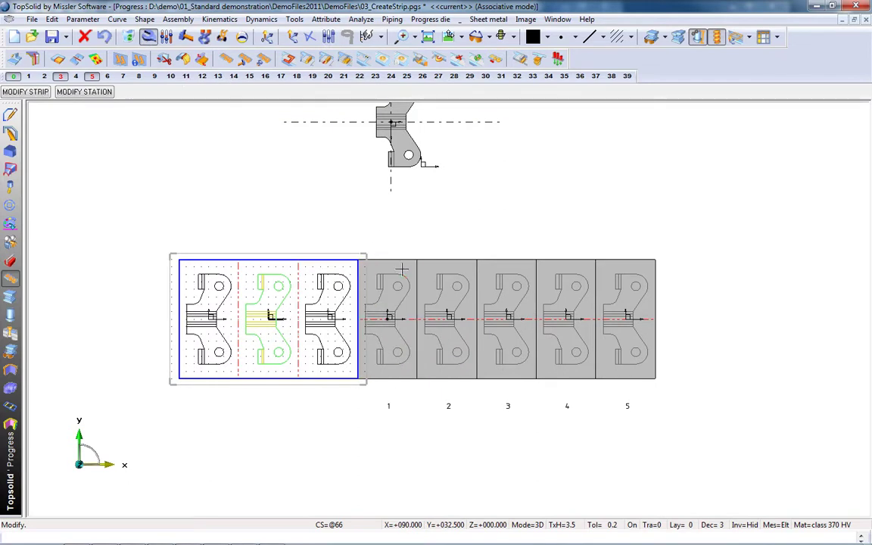
pyautogui.click(29, 93)
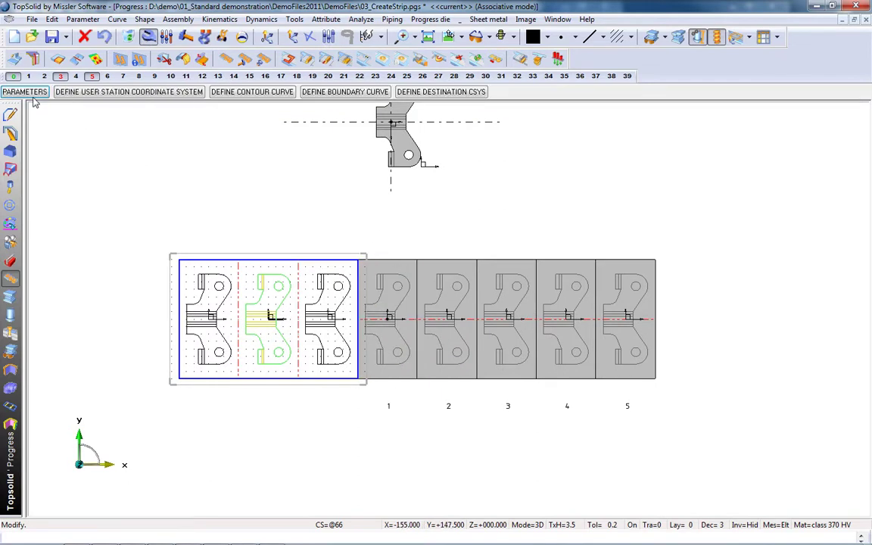
pyautogui.click(31, 92)
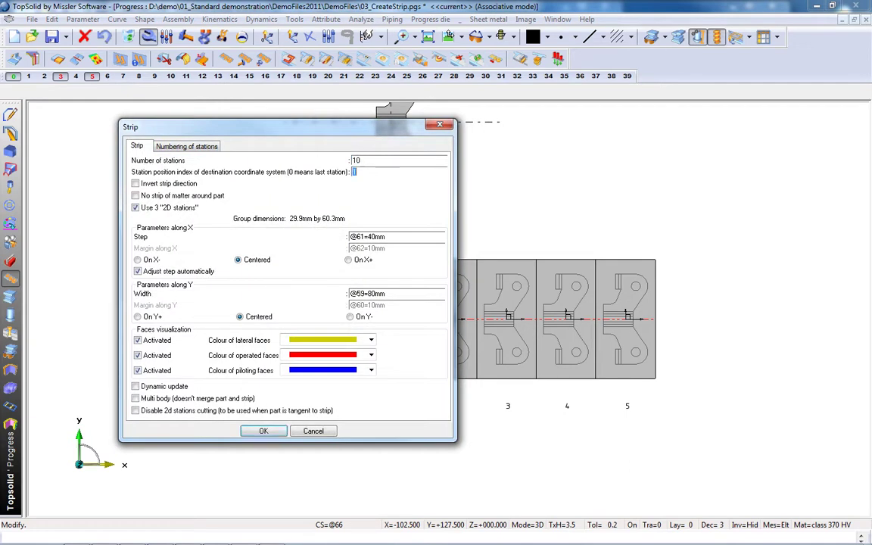
pyautogui.moveTo(398, 293); pyautogui.dragTo(300, 294)
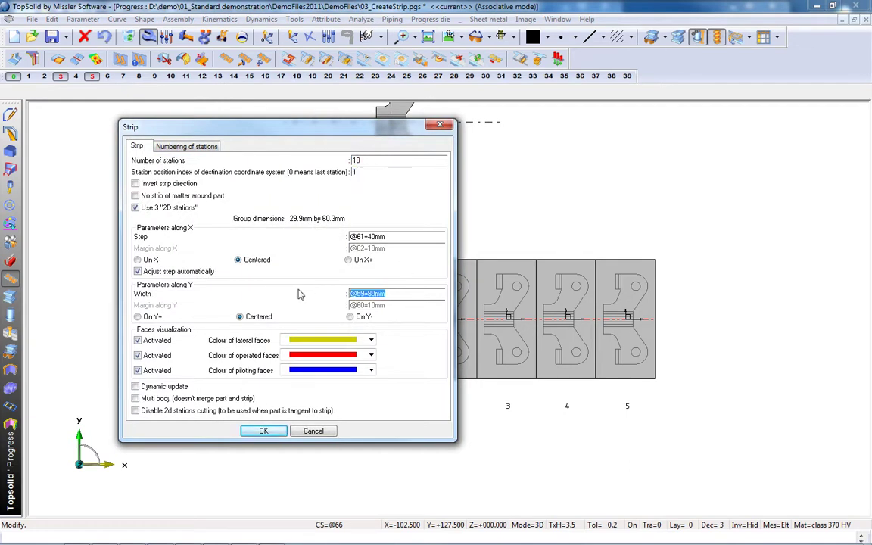
pyautogui.write('72')
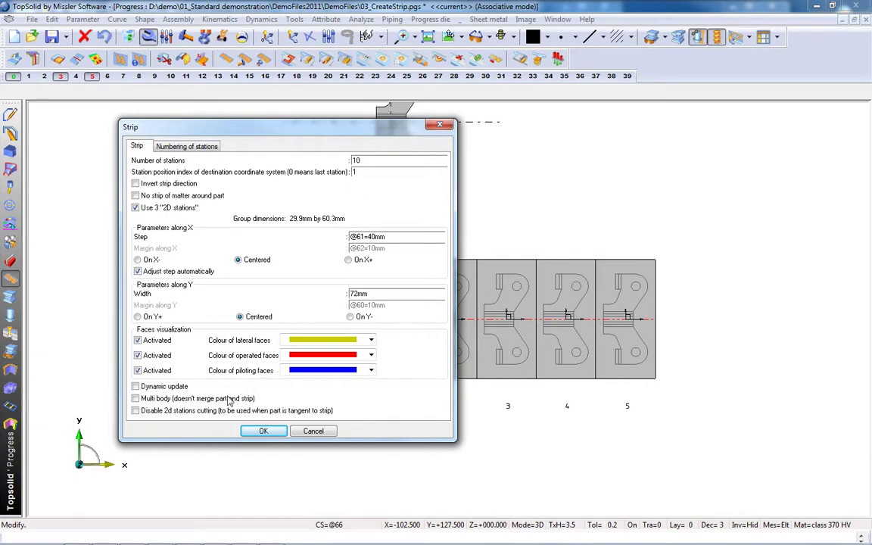
pyautogui.click(264, 431)
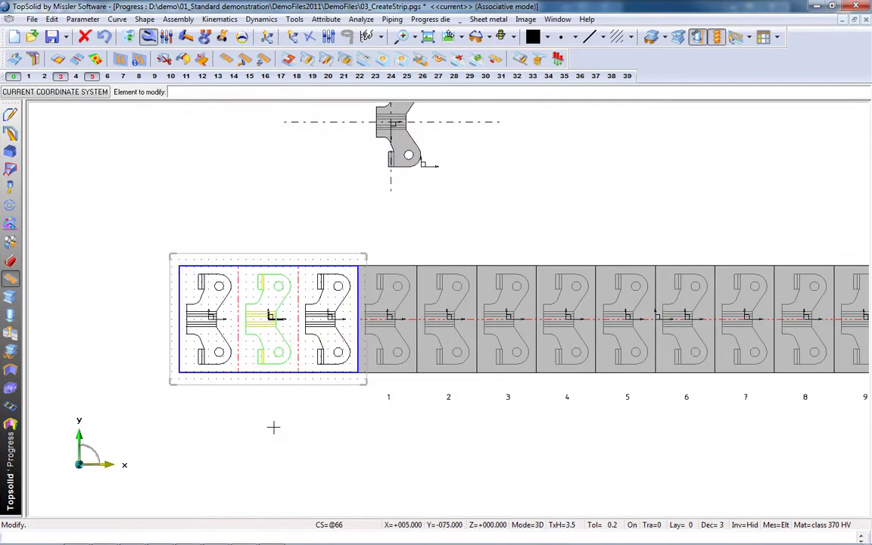
pyautogui.scroll(-2, 197, 403)
pyautogui.scroll(2, 482, 458)
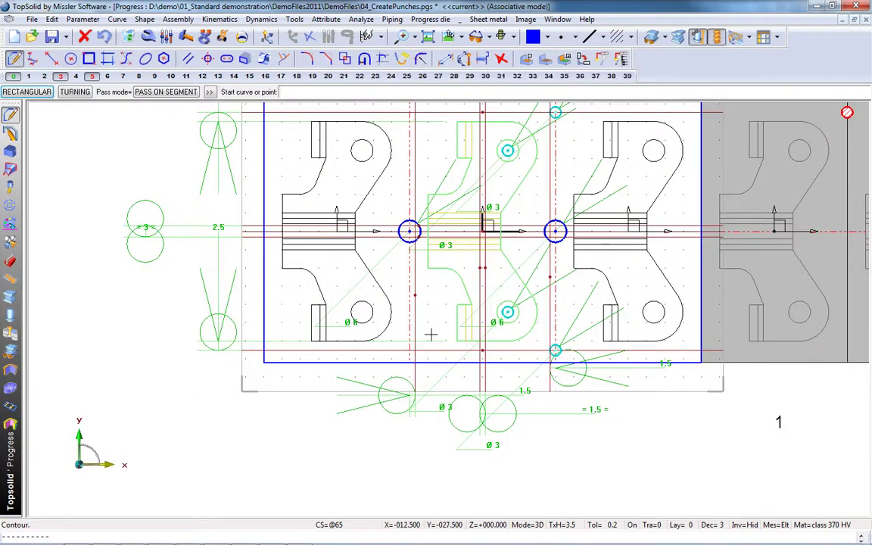
# Draw a closed rectangular contour along the construction lines around the lower-left half of the middle 2D station's part.
pyautogui.scroll(3, 425, 367)
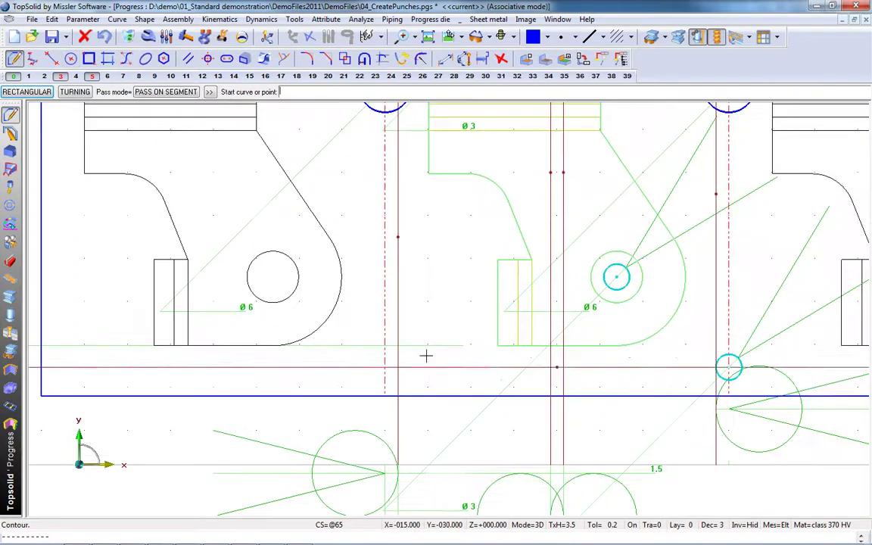
pyautogui.click(426, 366)
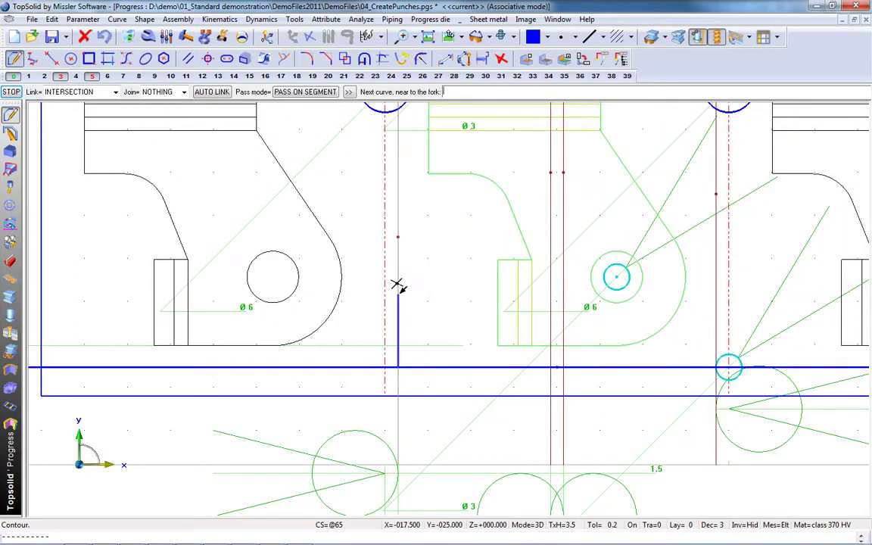
pyautogui.scroll(-2, 399, 294)
pyautogui.scroll(2, 406, 215)
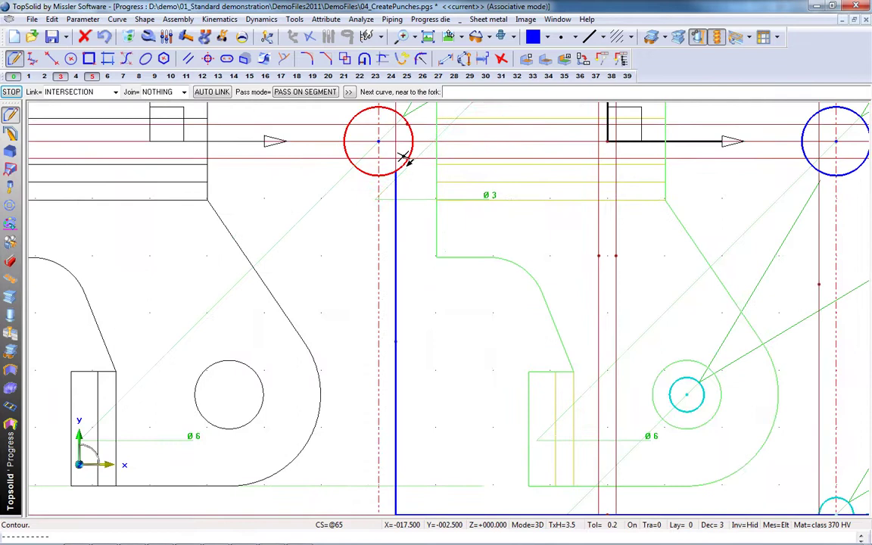
pyautogui.click(405, 156)
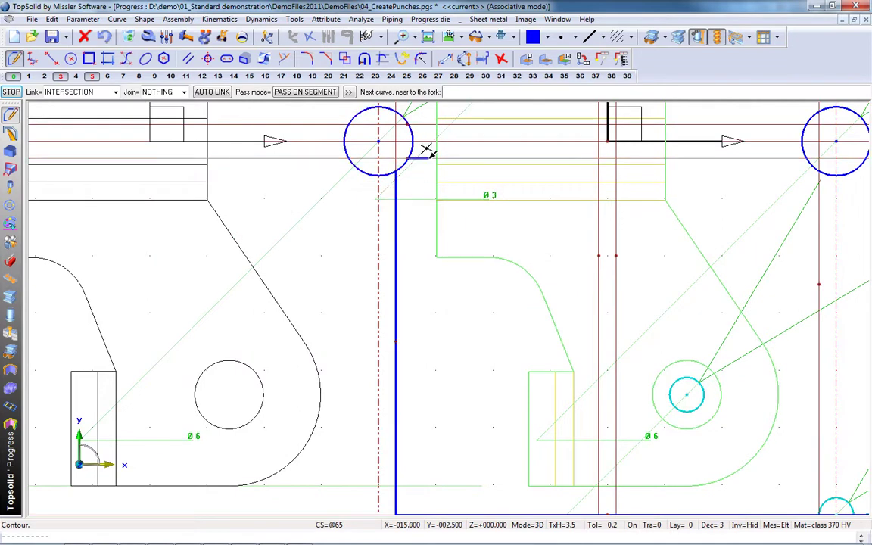
pyautogui.click(617, 207)
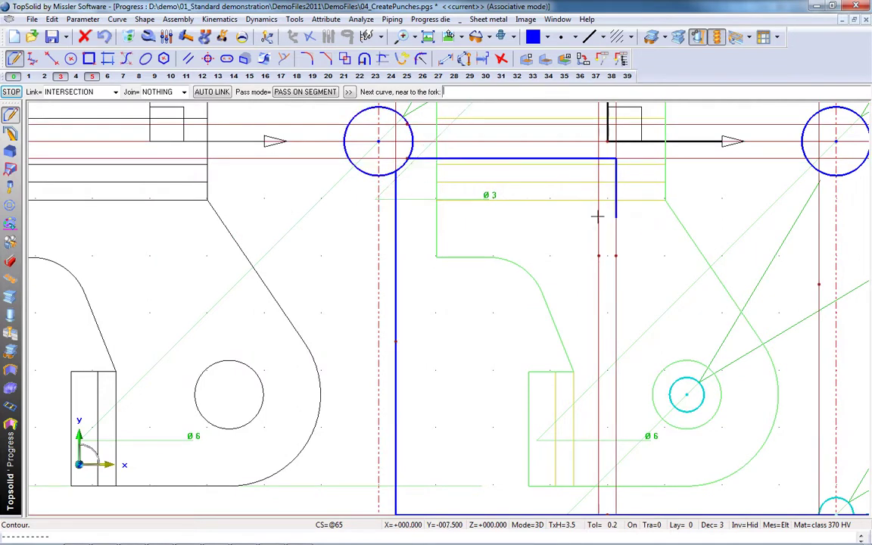
pyautogui.scroll(-2, 552, 231)
pyautogui.scroll(2, 537, 286)
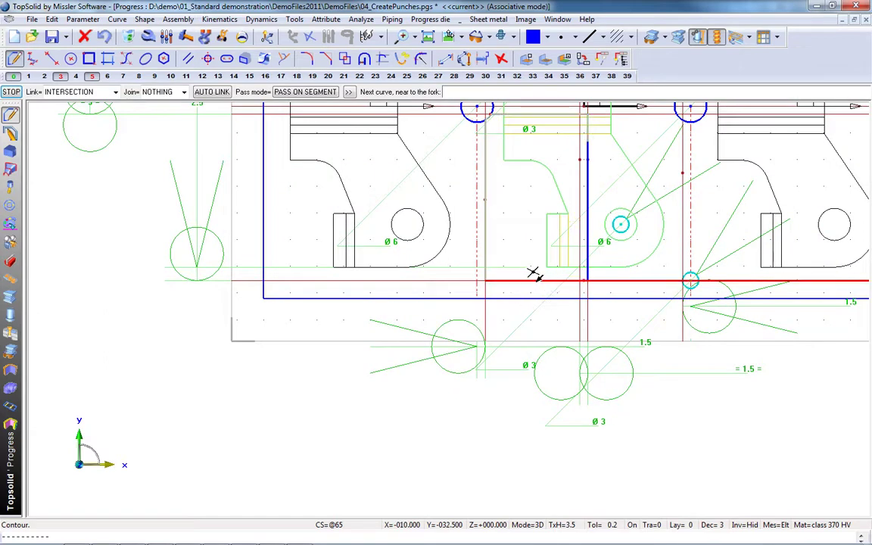
pyautogui.click(534, 276)
pyautogui.scroll(-4, 228, 444)
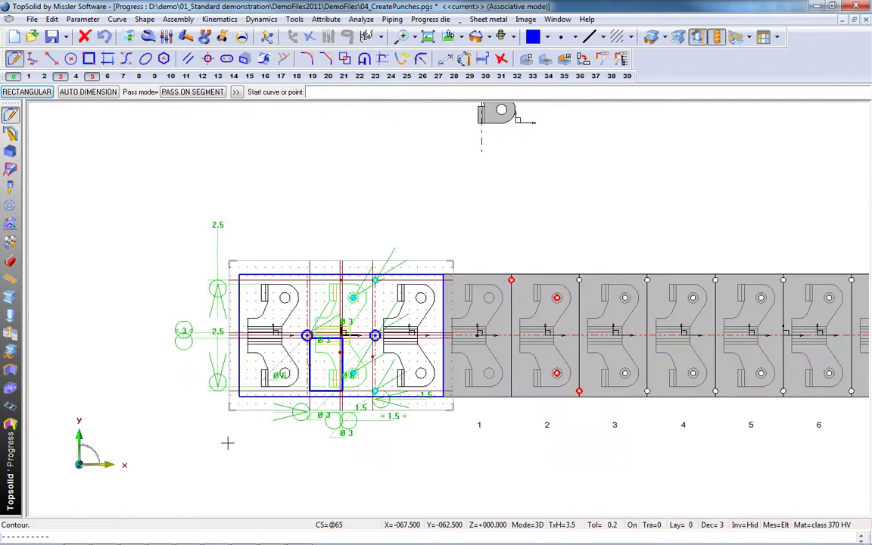
# Merge the rectangular contour with the middle part's outline, keeping the area outside the part and setting Hide tool to NO.
pyautogui.click(345, 59)
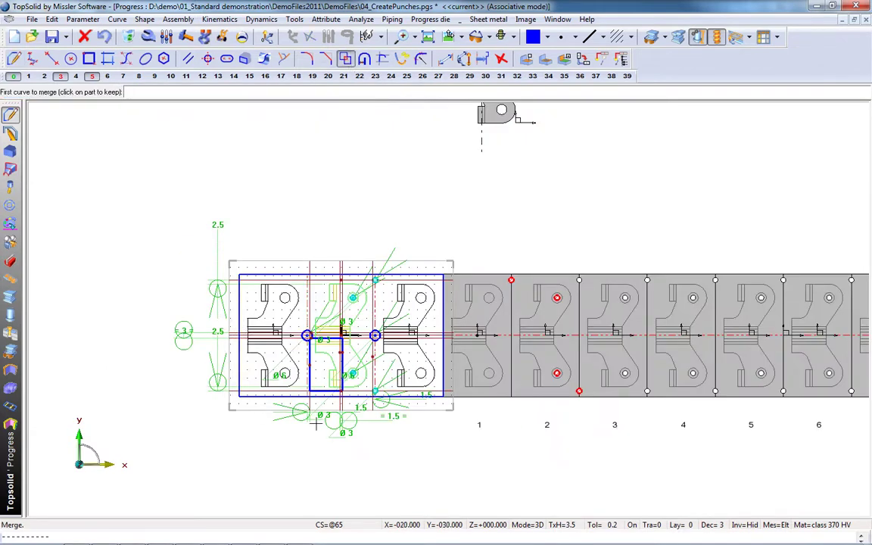
pyautogui.scroll(2, 347, 454)
pyautogui.click(313, 363)
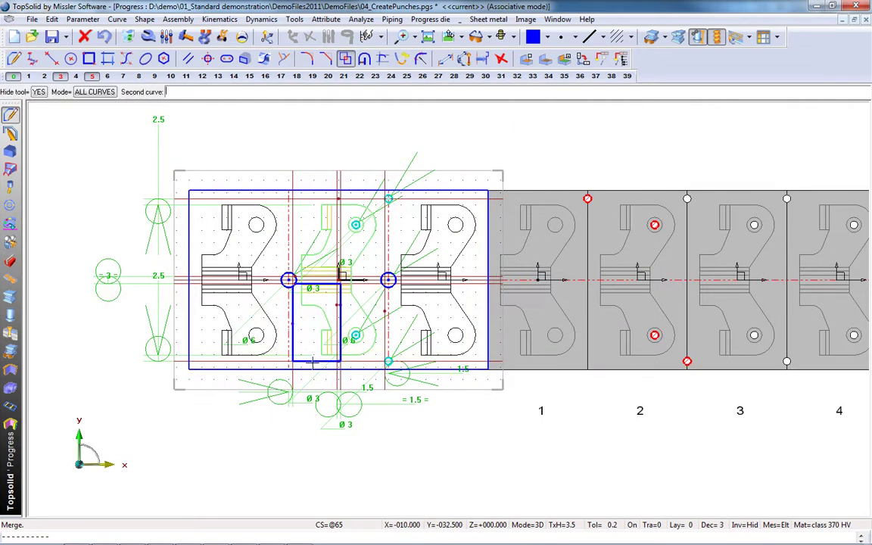
pyautogui.click(38, 92)
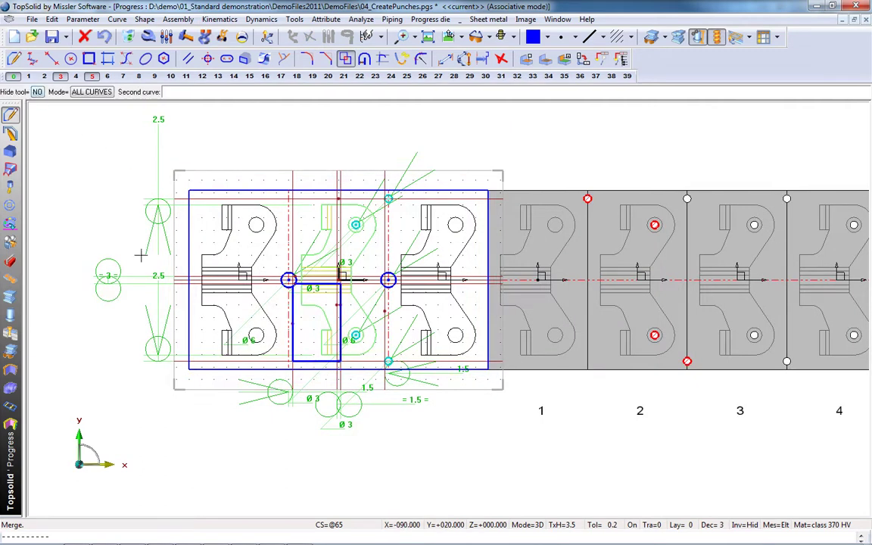
pyautogui.click(314, 307)
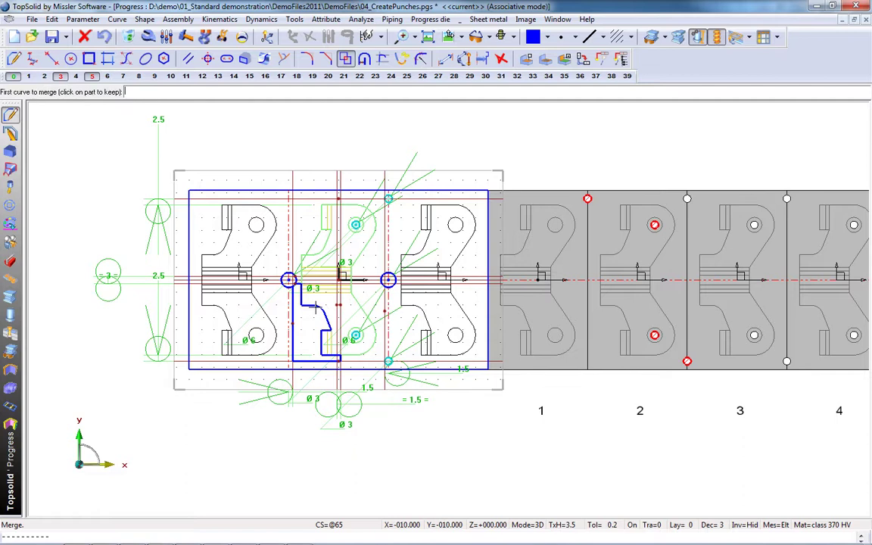
# Create a punching from the merged contour on station 3 of the strip.
pyautogui.click(10, 280)
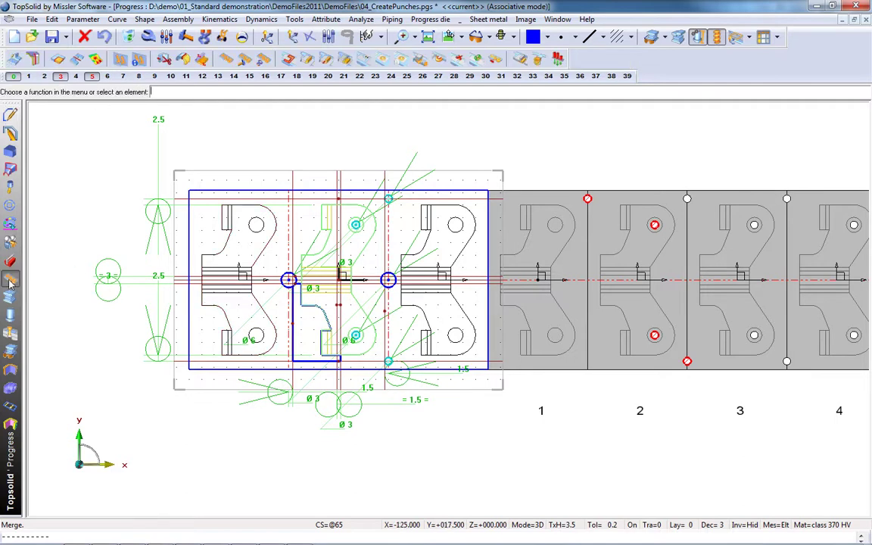
pyautogui.click(291, 61)
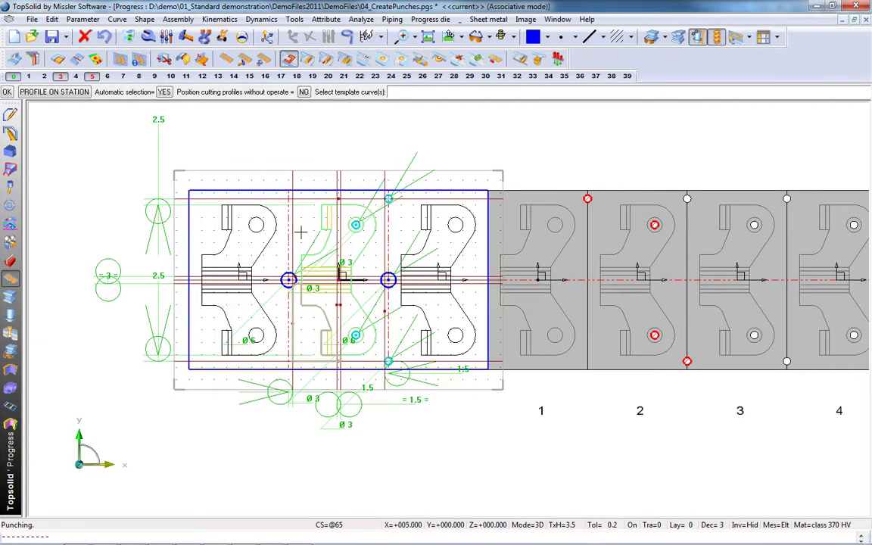
pyautogui.click(7, 92)
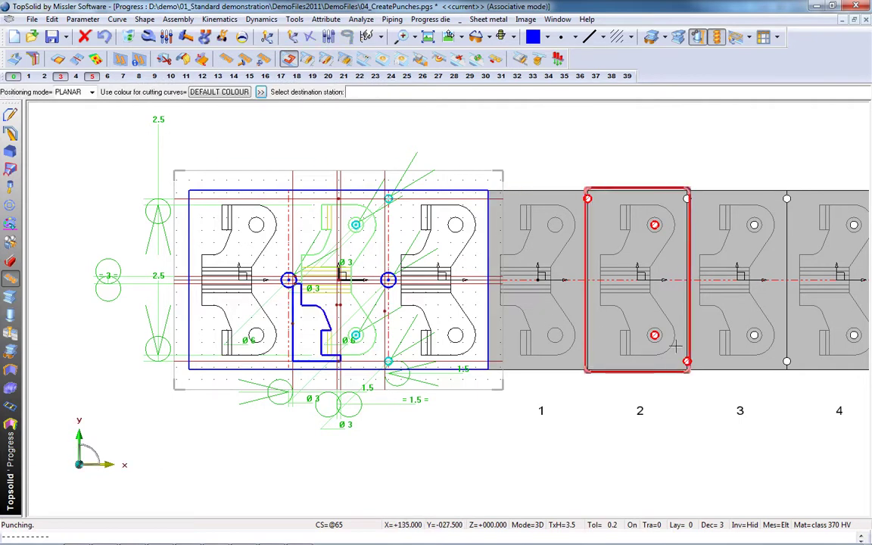
pyautogui.click(718, 349)
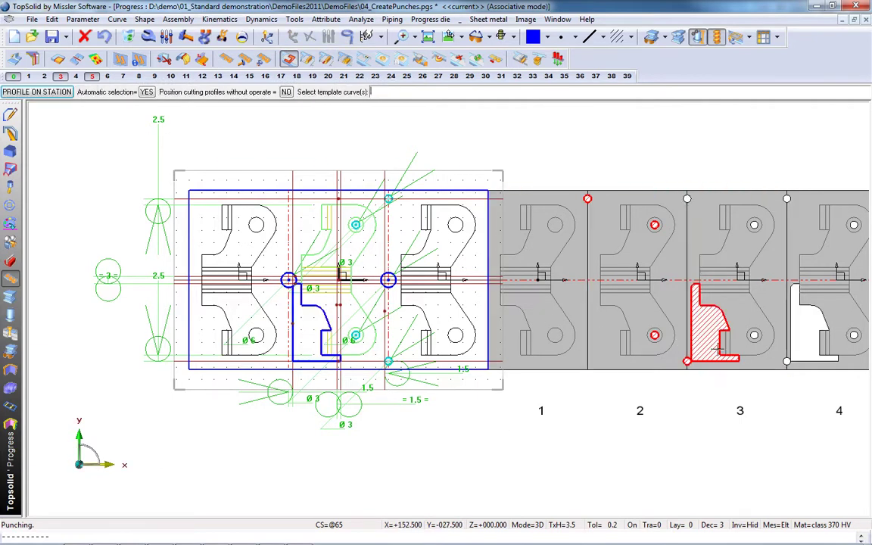
pyautogui.scroll(3, 727, 346)
pyautogui.scroll(3, 727, 346)
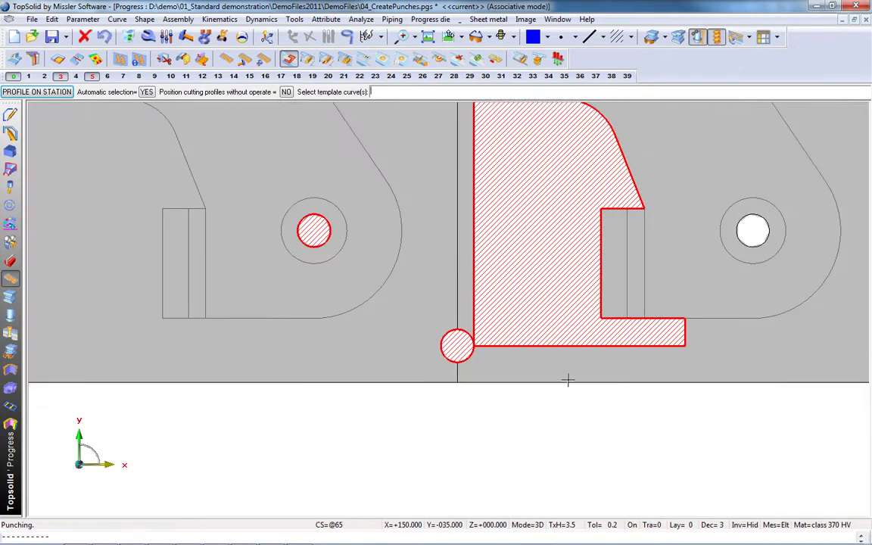
pyautogui.scroll(-6, 654, 353)
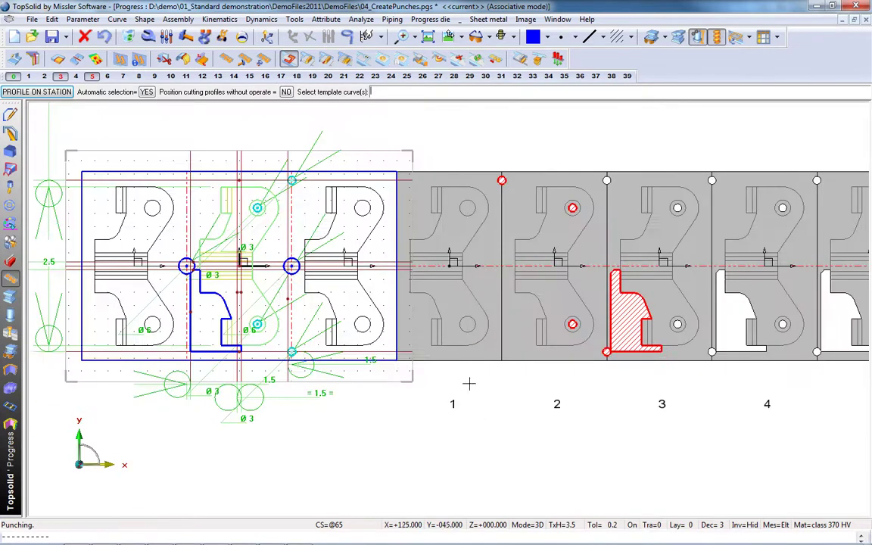
# Apply a local 4 mm fillet to the lower-left corner of the punch contour.
pyautogui.click(10, 114)
pyautogui.click(308, 58)
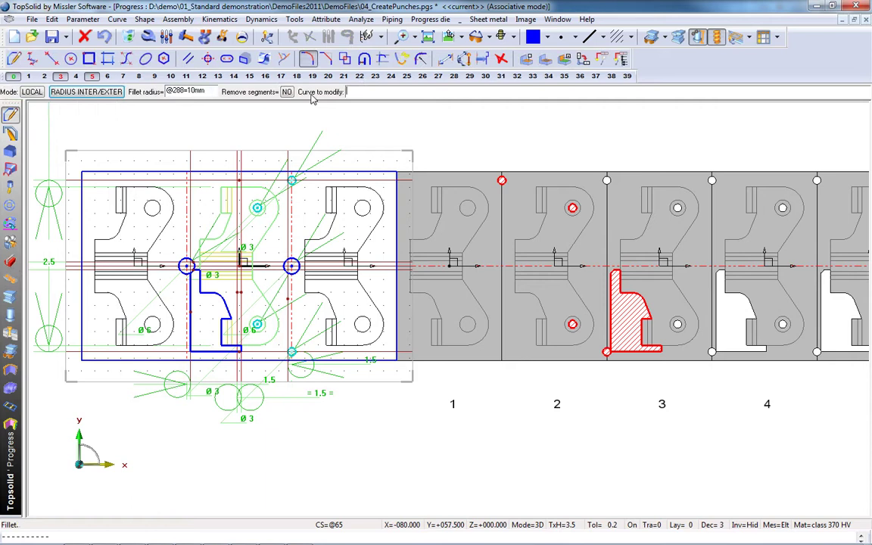
pyautogui.press('Return')
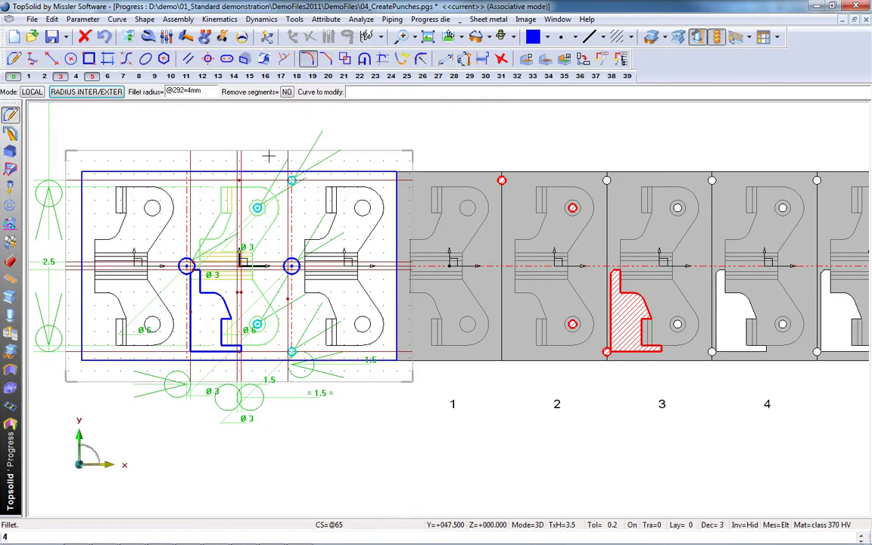
pyautogui.click(195, 349)
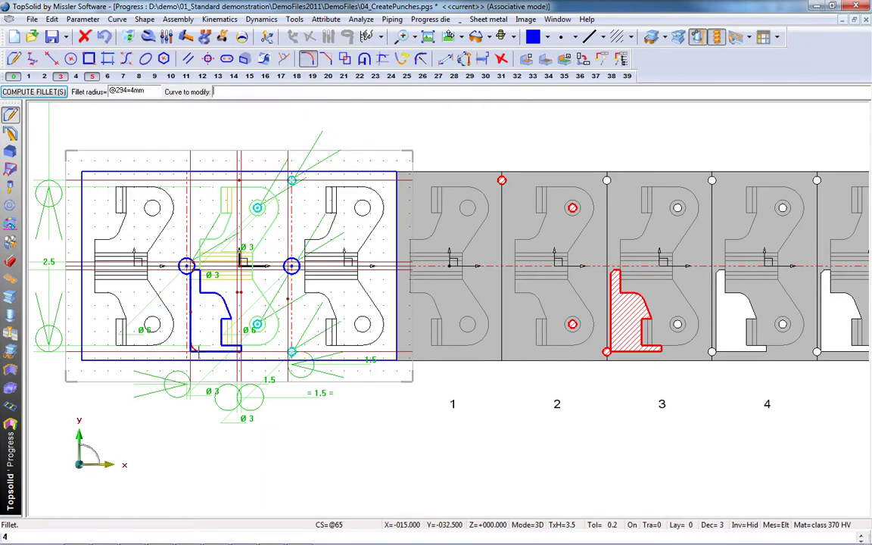
pyautogui.click(23, 91)
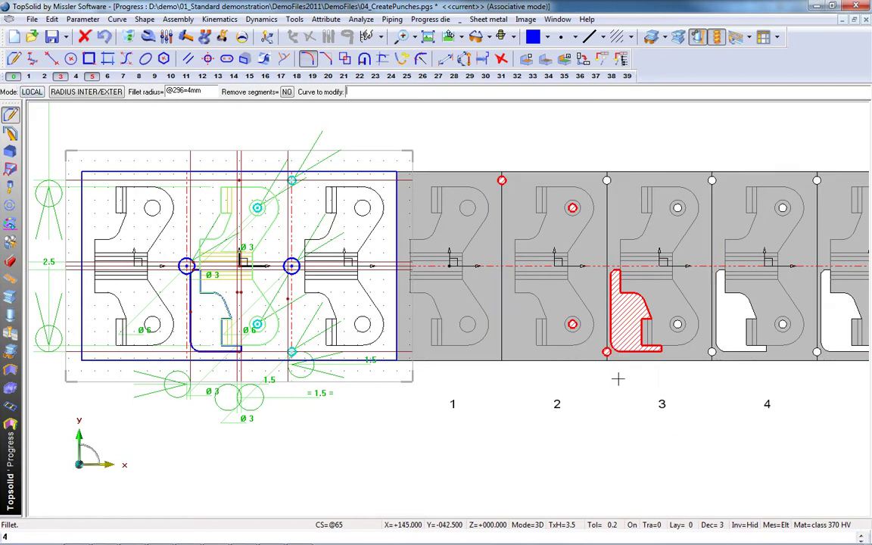
# Draw a closed rectangular contour in magenta along the construction lines around the lower-right half of the middle 2D station's part.
pyautogui.click(14, 59)
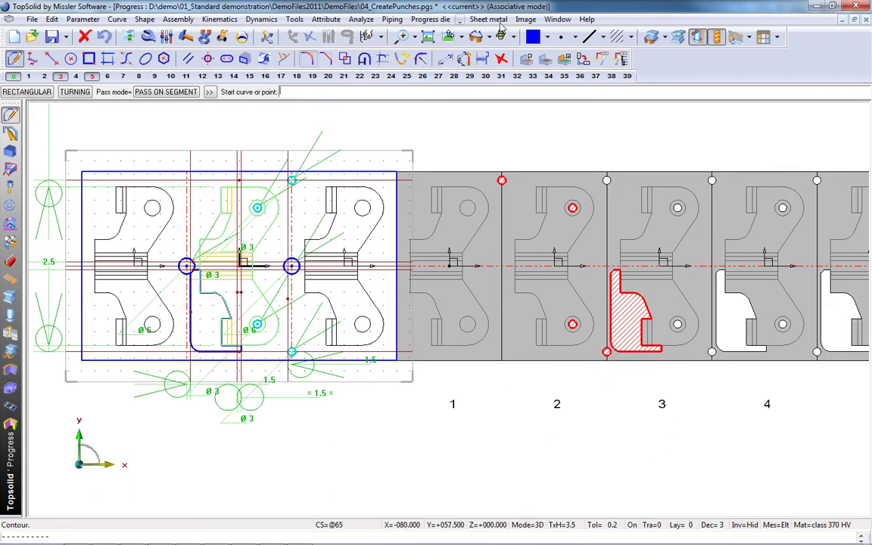
pyautogui.click(547, 36)
pyautogui.click(548, 94)
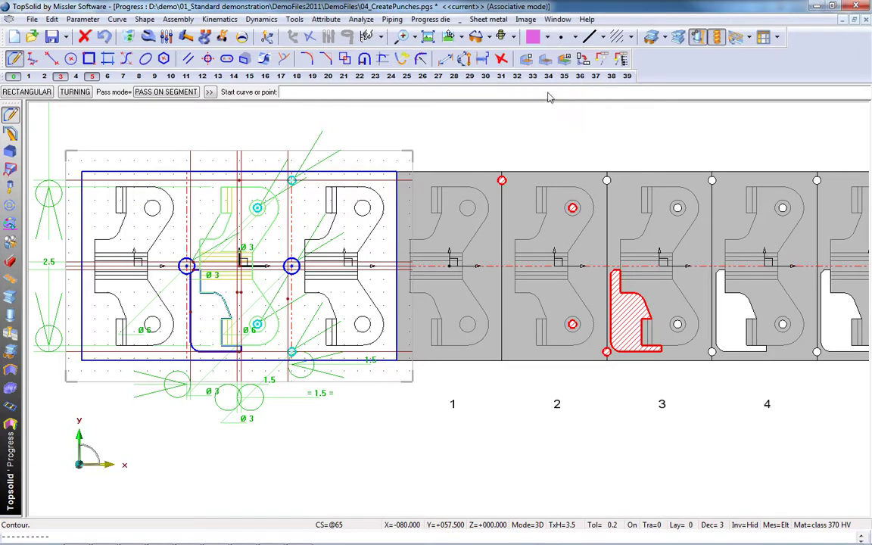
pyautogui.scroll(2, 198, 322)
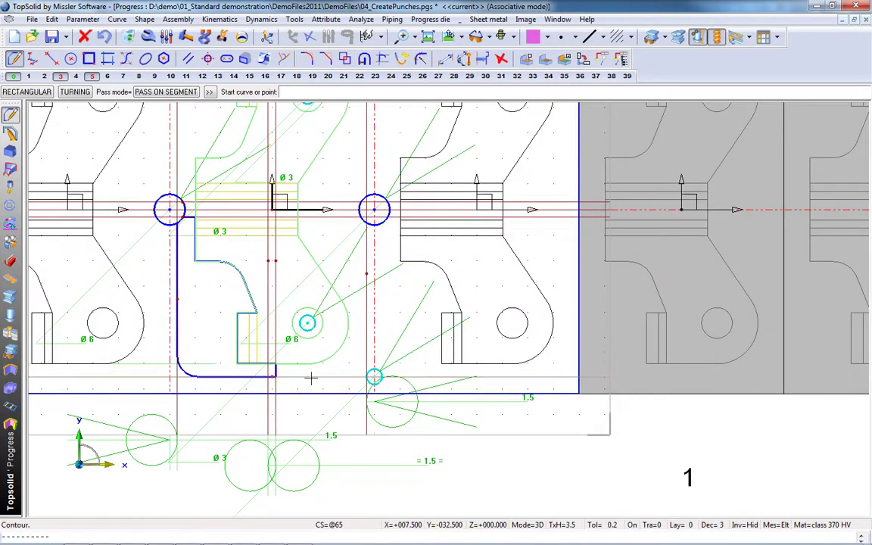
pyautogui.click(309, 378)
pyautogui.scroll(3, 302, 380)
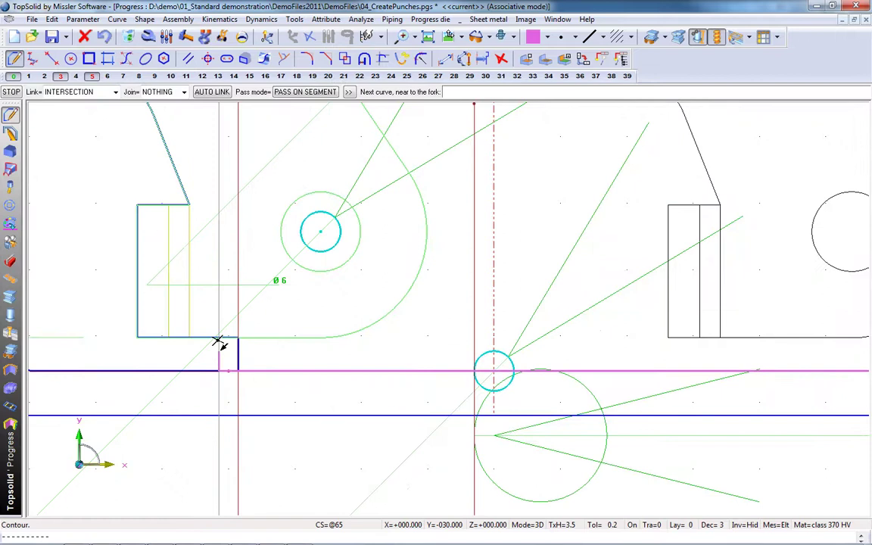
pyautogui.scroll(-4, 219, 348)
pyautogui.scroll(3, 265, 250)
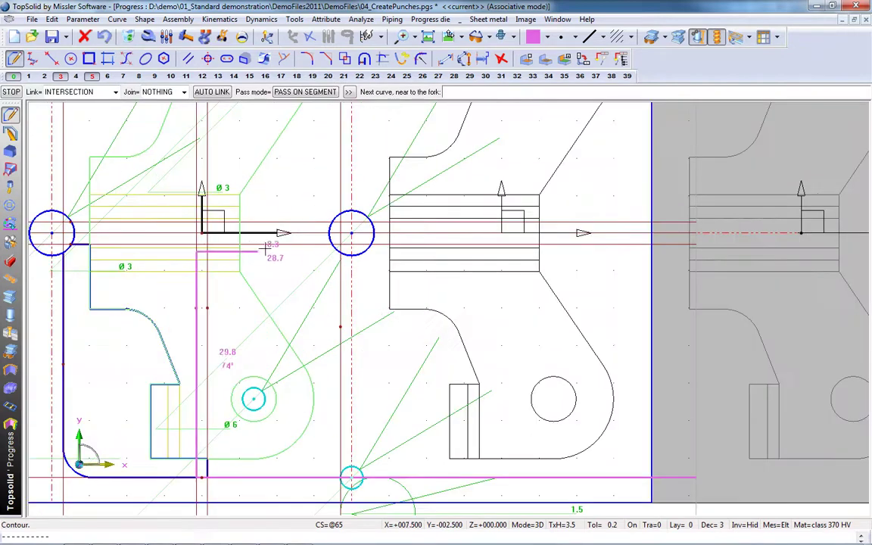
pyautogui.scroll(2, 332, 248)
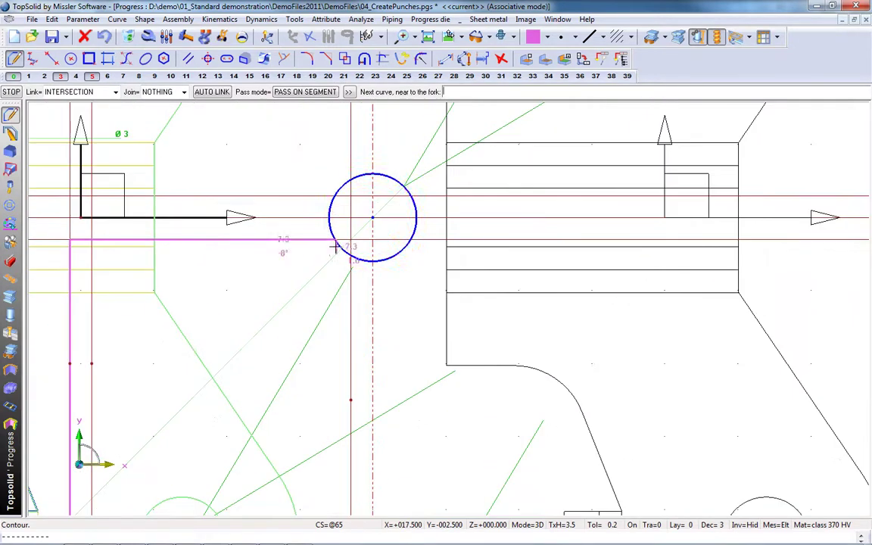
pyautogui.scroll(-2, 336, 246)
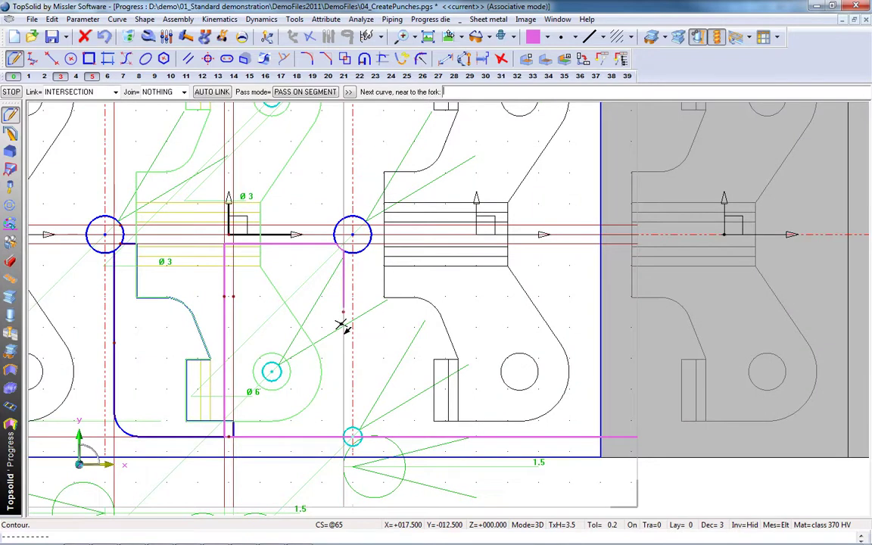
pyautogui.click(330, 429)
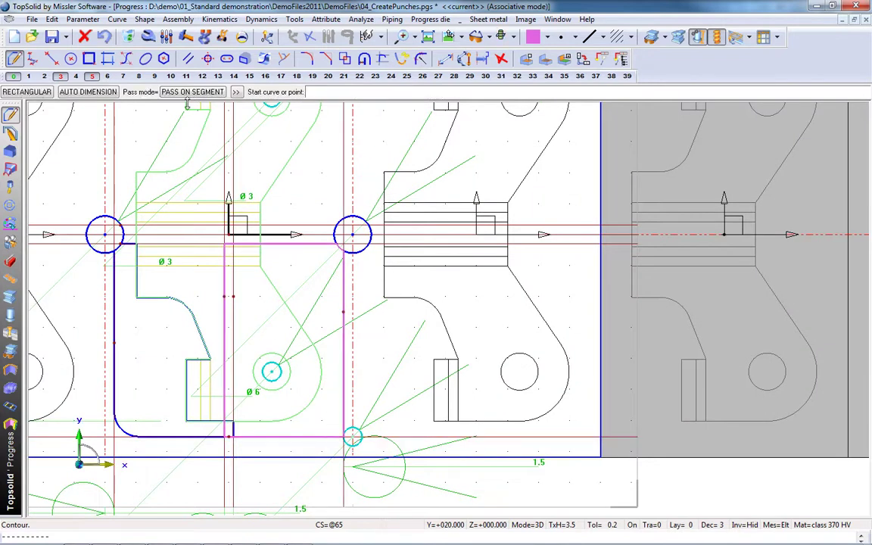
# Merge the magenta rectangular contour with the middle part's outline, keeping the area outside the part and leaving Hide tool at NO.
pyautogui.click(347, 59)
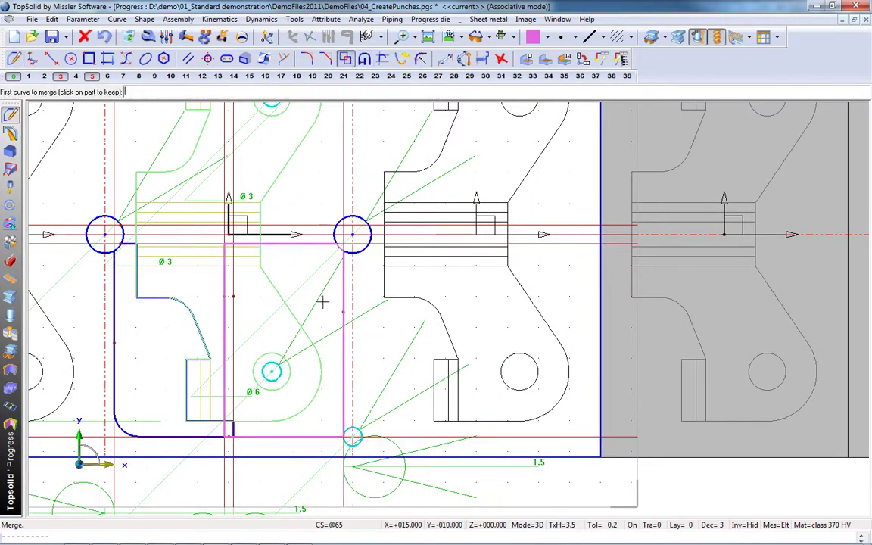
pyautogui.click(343, 343)
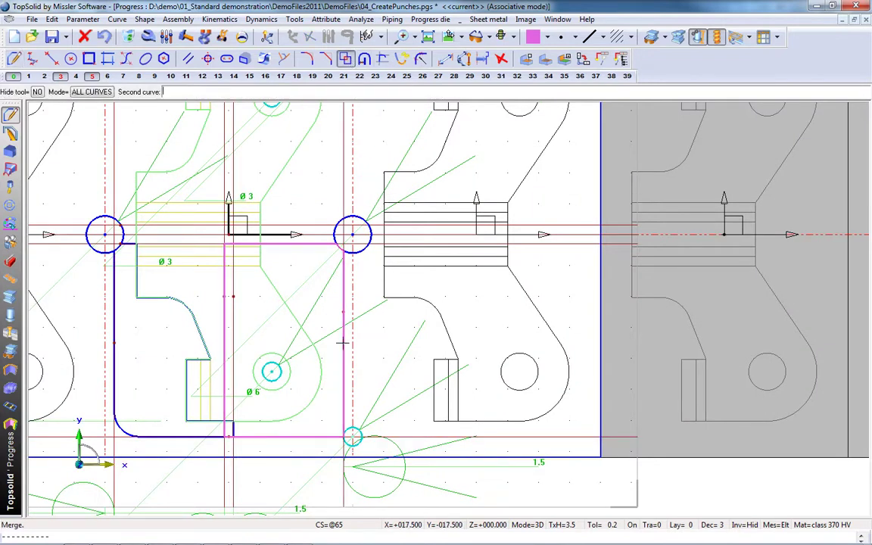
pyautogui.click(276, 286)
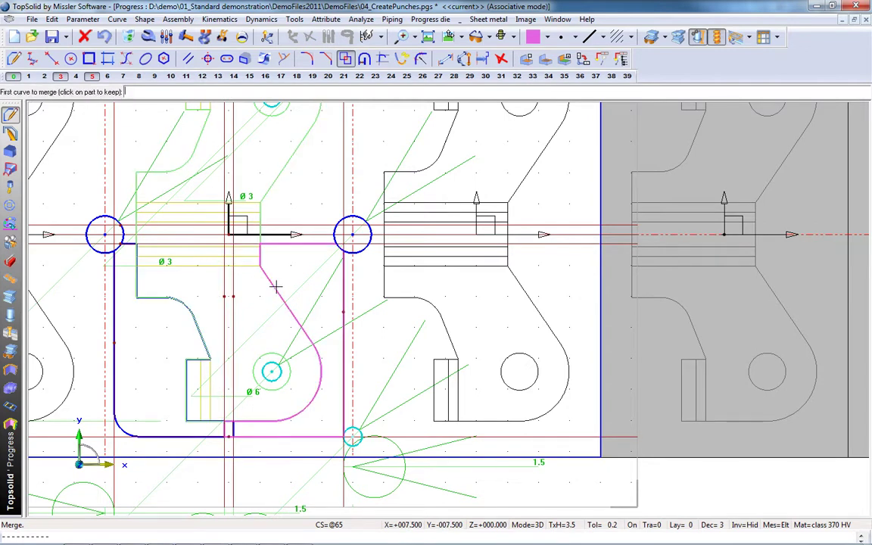
# Apply a local 4 mm fillet to the lower-right corner of the magenta punch contour.
pyautogui.click(307, 59)
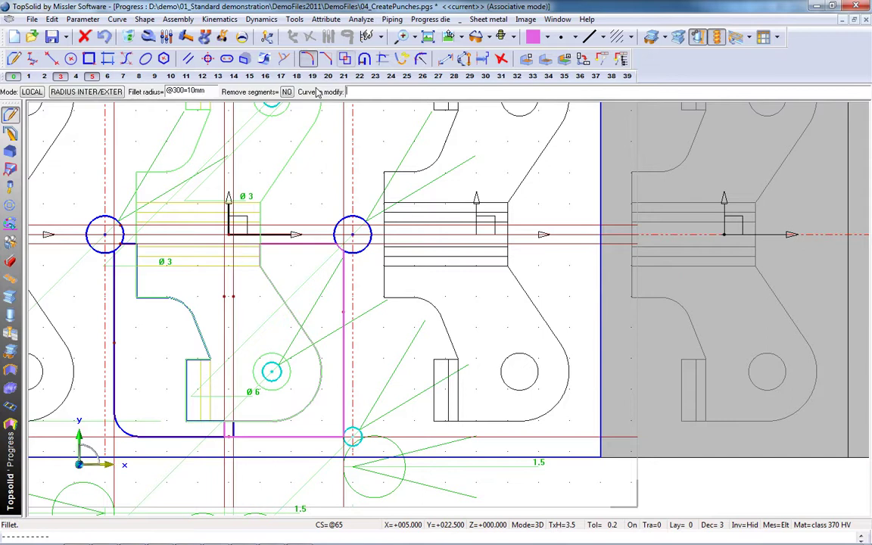
pyautogui.press('Return')
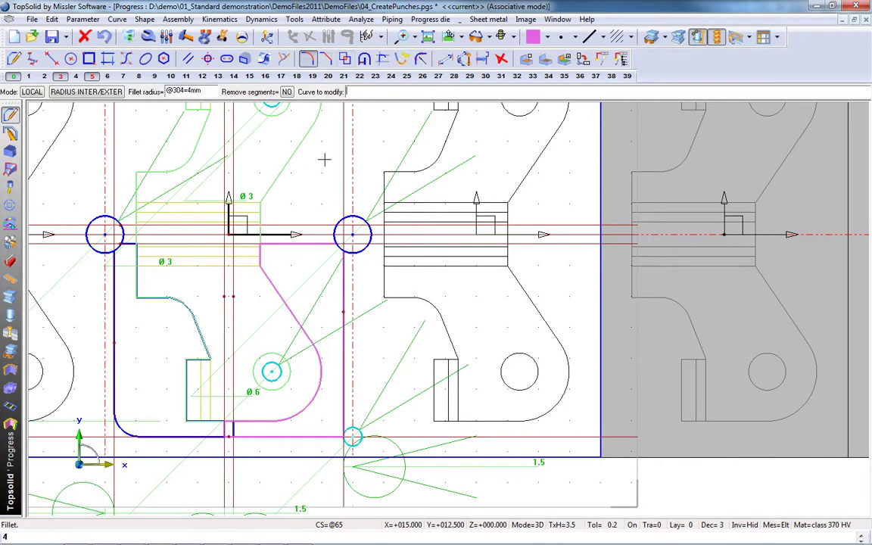
pyautogui.click(326, 436)
pyautogui.click(41, 94)
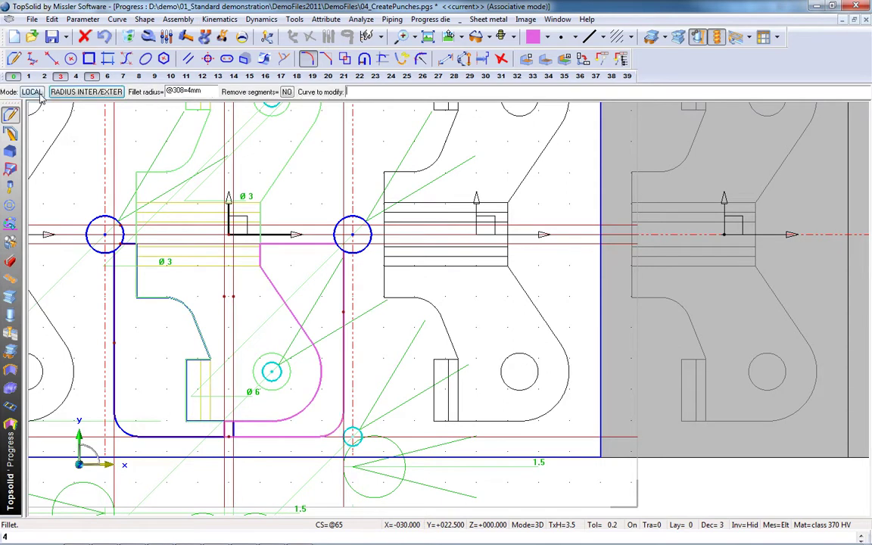
# Blank out the two blue circles on the strip's centre line on either side of the middle part.
pyautogui.click(476, 35)
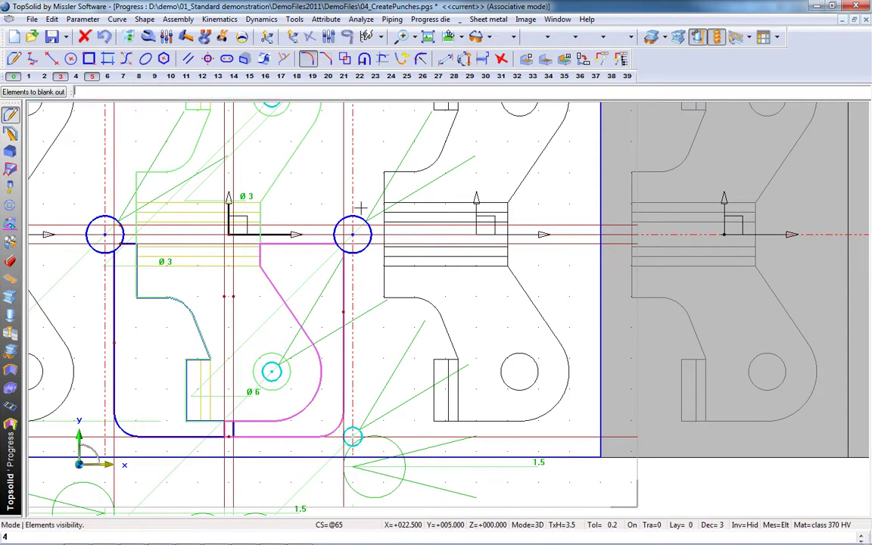
pyautogui.click(361, 217)
pyautogui.click(108, 216)
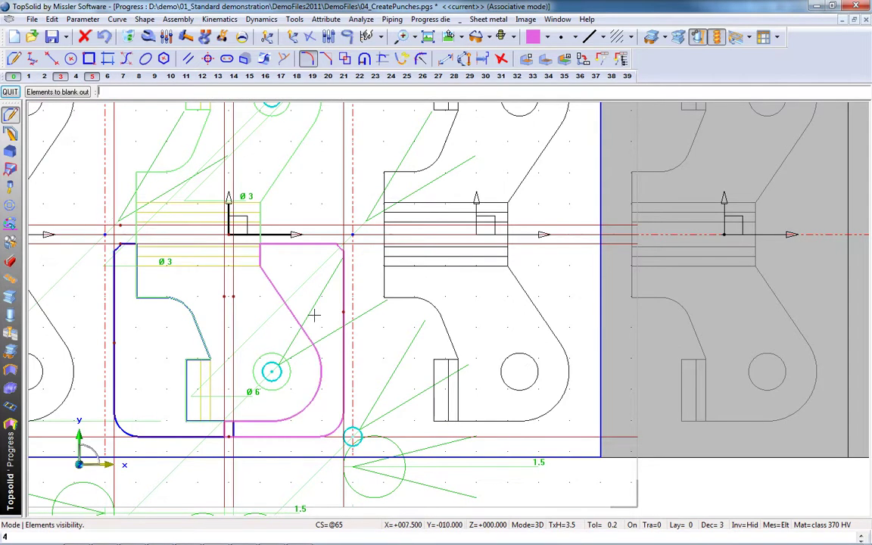
# Duplicate the magenta punch contour to the upper half of the part by plane symmetry about the ZX plane.
pyautogui.scroll(-3, 308, 433)
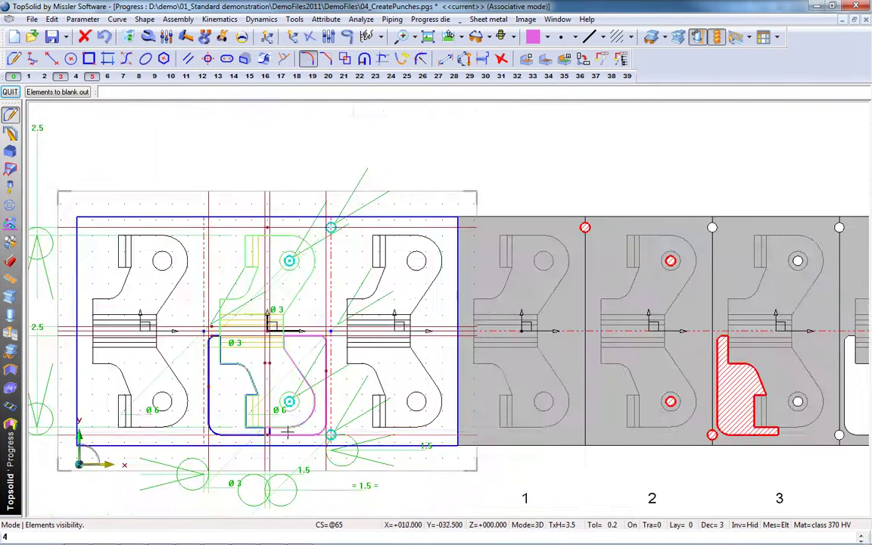
pyautogui.click(52, 19)
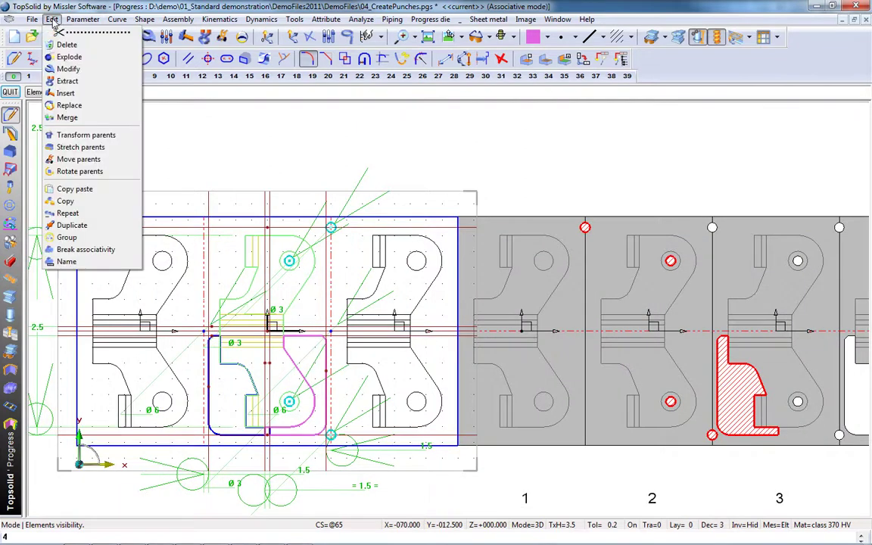
pyautogui.click(97, 225)
pyautogui.click(191, 92)
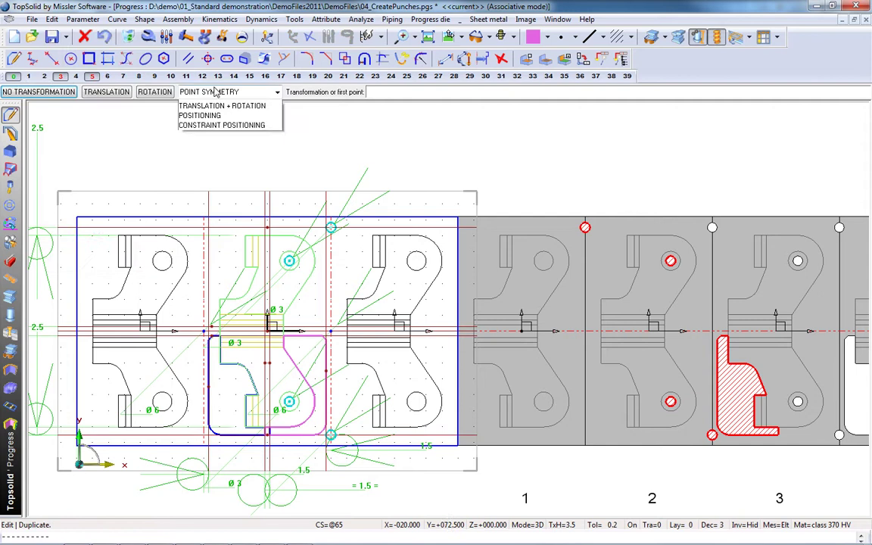
pyautogui.click(213, 124)
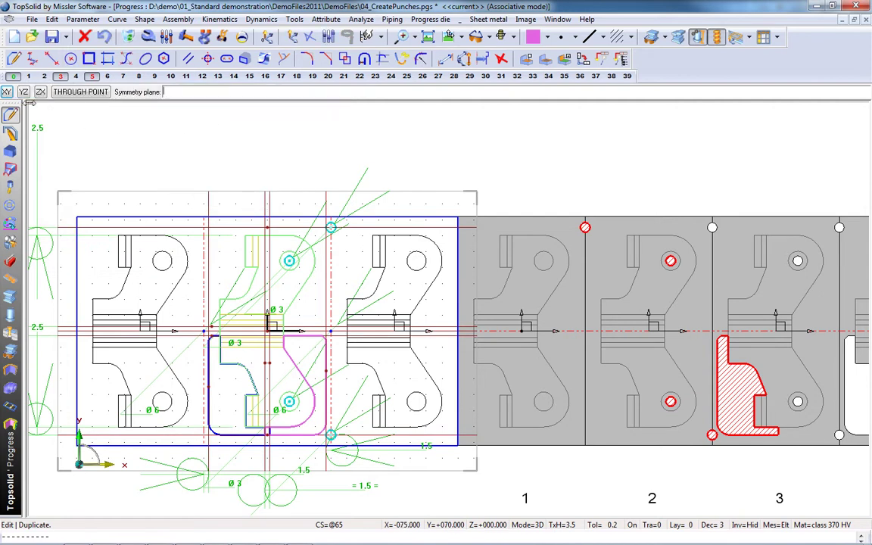
pyautogui.click(41, 92)
pyautogui.scroll(1, 194, 448)
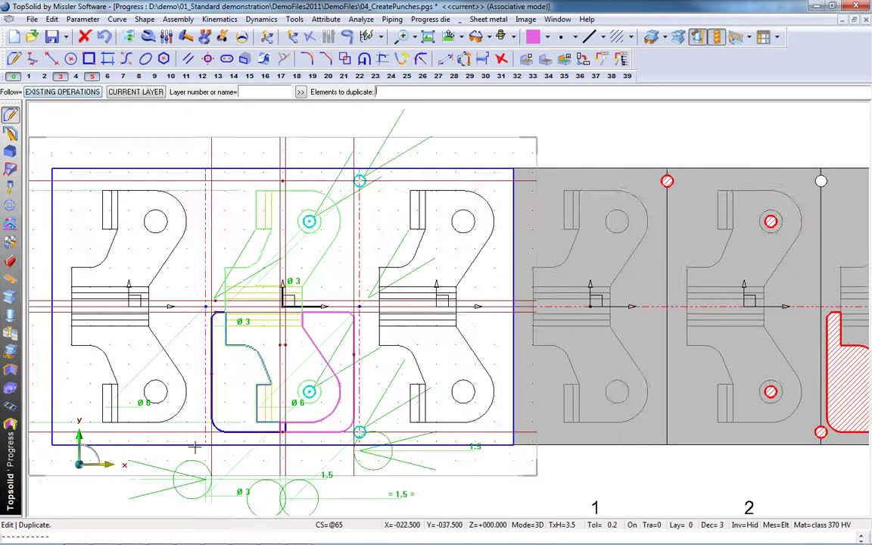
pyautogui.scroll(1, 194, 448)
pyautogui.click(331, 430)
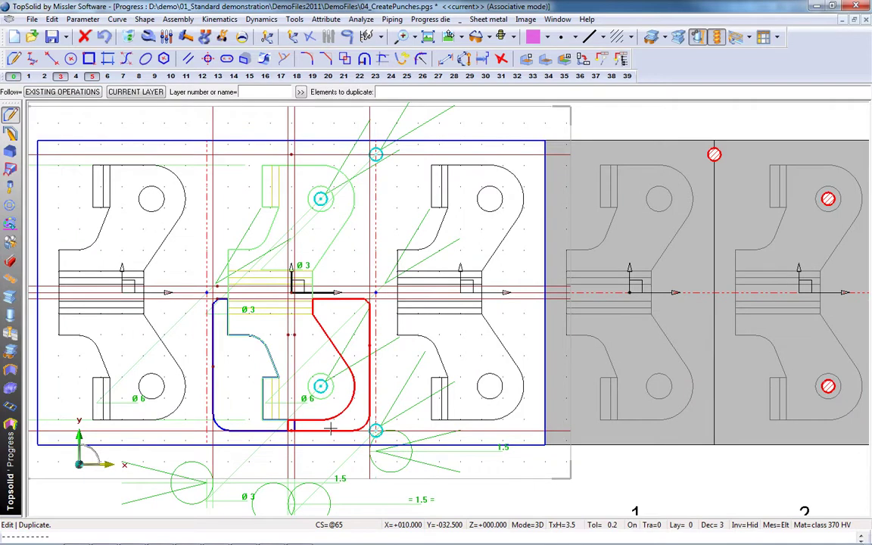
pyautogui.click(331, 430)
# Set the current colour to blue and duplicate the lower-left blue punch contour with the same ZX symmetry.
pyautogui.click(548, 38)
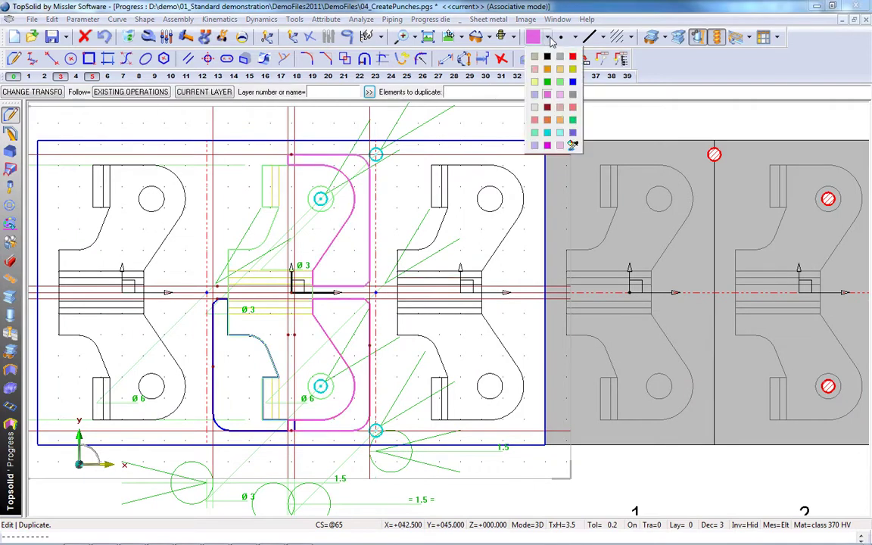
pyautogui.click(519, 76)
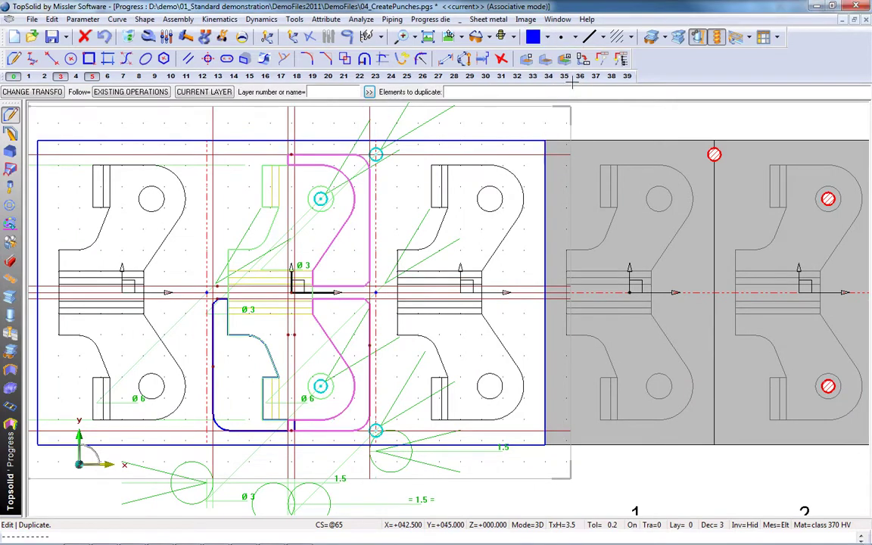
pyautogui.click(252, 430)
pyautogui.middleClick(251, 430)
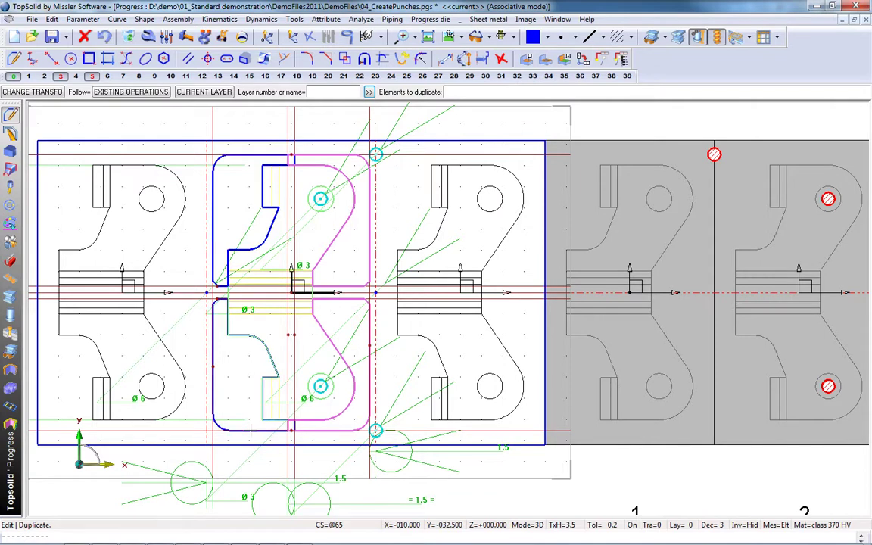
# Create a punching from the lower-right magenta contour on station 4 of the strip, with planar positioning and the default colour.
pyautogui.scroll(-5, 219, 374)
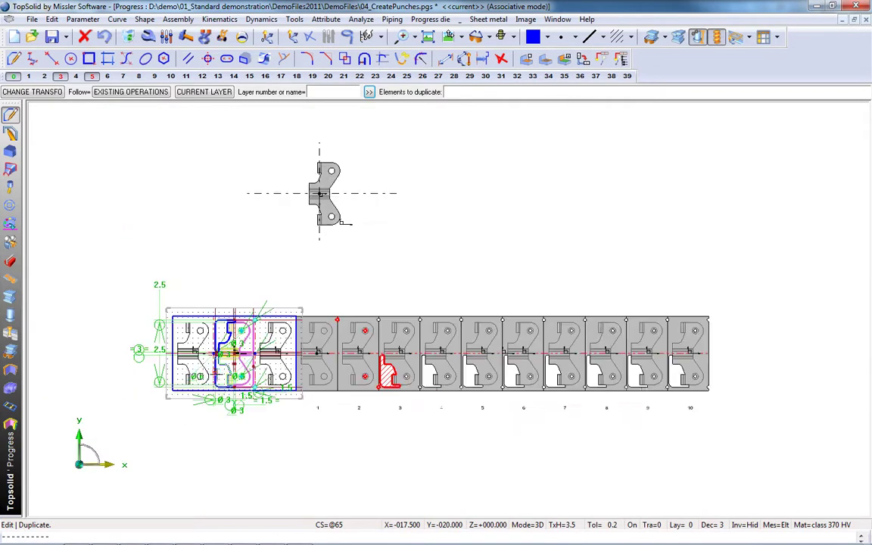
pyautogui.click(10, 279)
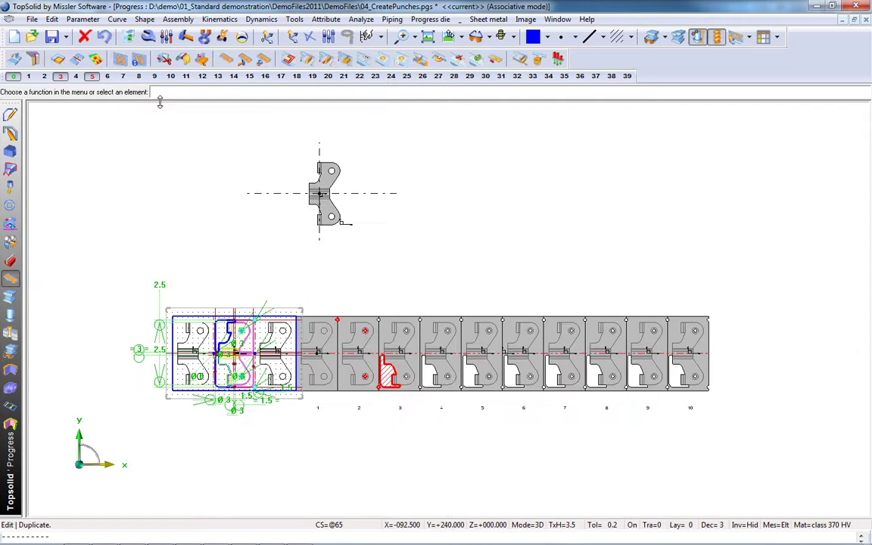
pyautogui.click(288, 58)
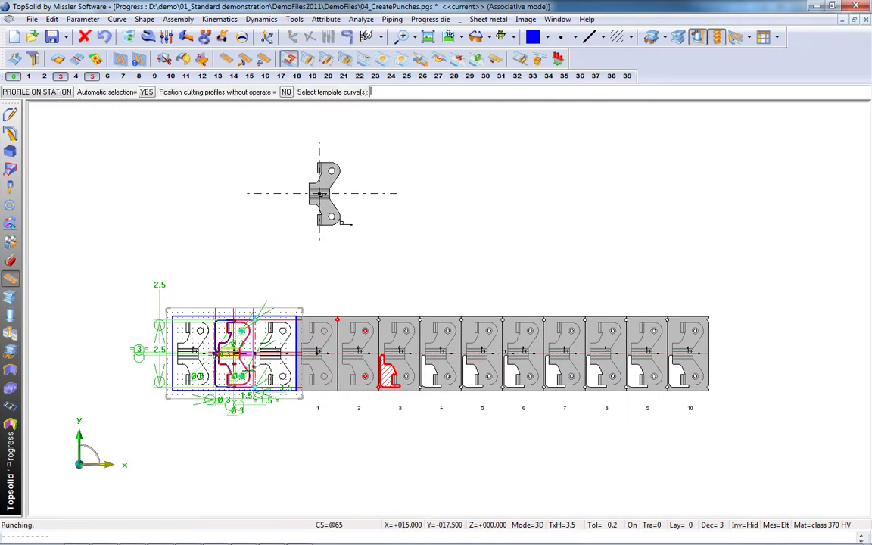
pyautogui.click(249, 368)
pyautogui.scroll(3, 249, 368)
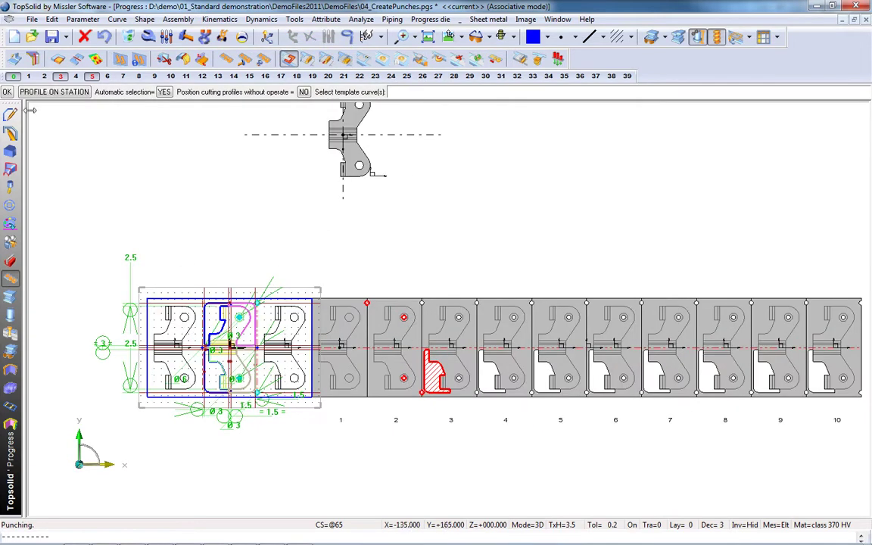
pyautogui.click(7, 91)
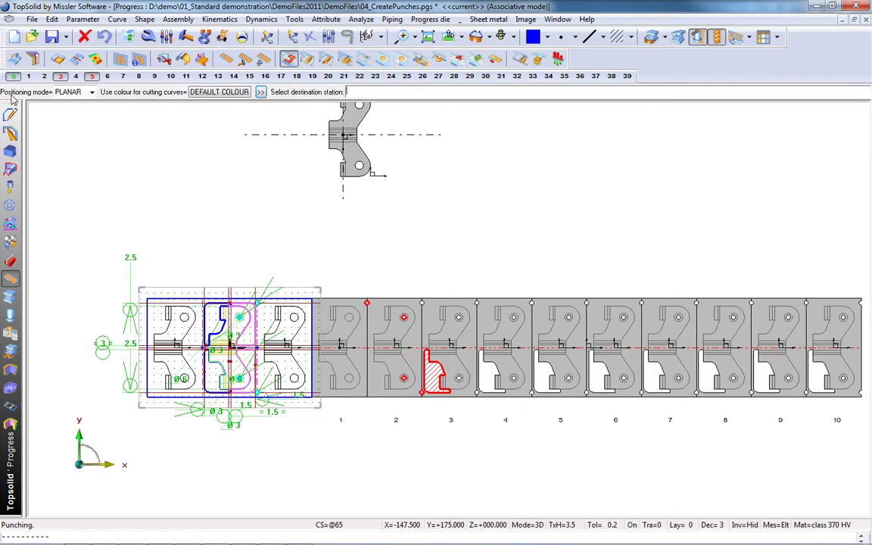
pyautogui.click(514, 393)
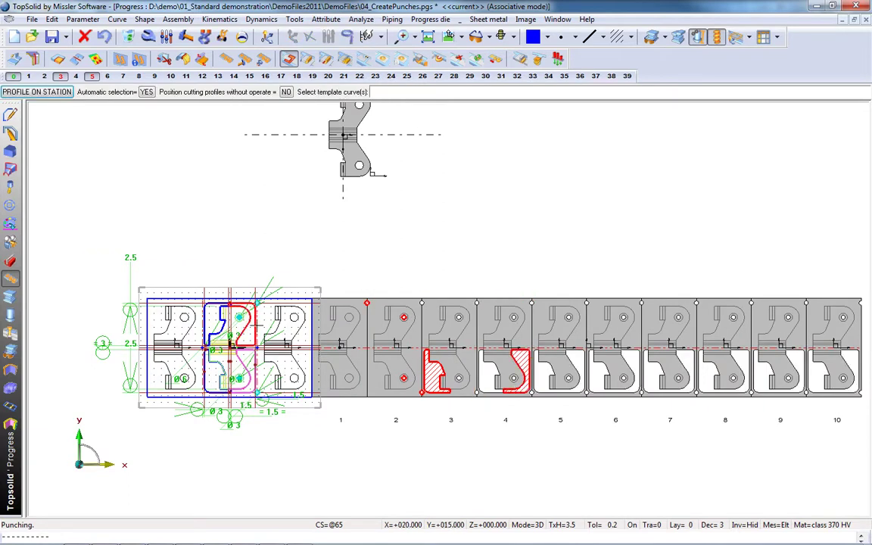
# Create a punching from the upper-right magenta contour on station 2 of the strip.
pyautogui.click(257, 327)
pyautogui.click(8, 92)
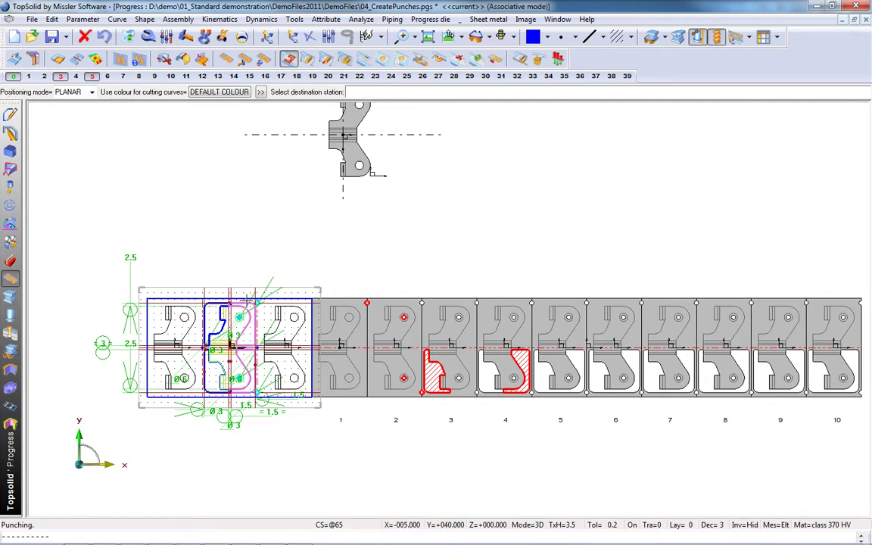
pyautogui.click(388, 331)
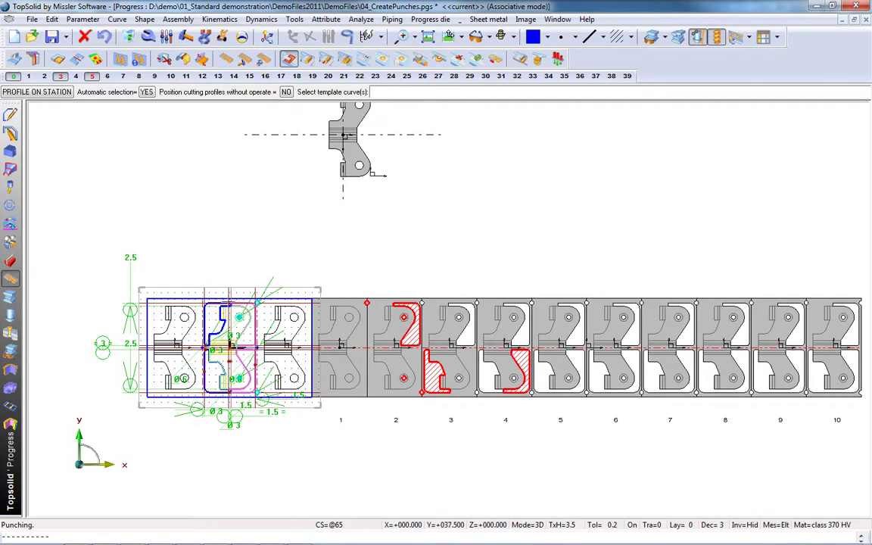
# Create a punching from the upper-left blue contour on station 4 of the strip, with planar positioning and the default colour.
pyautogui.click(211, 305)
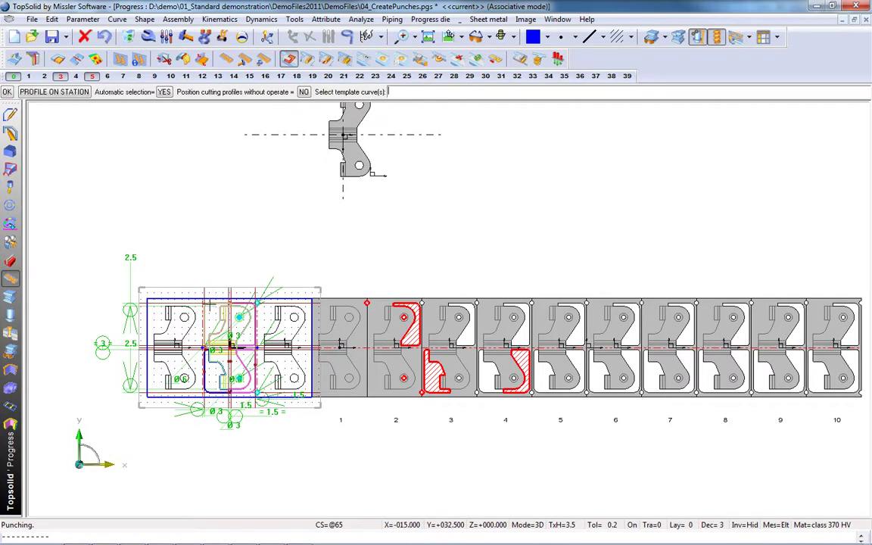
pyautogui.click(6, 91)
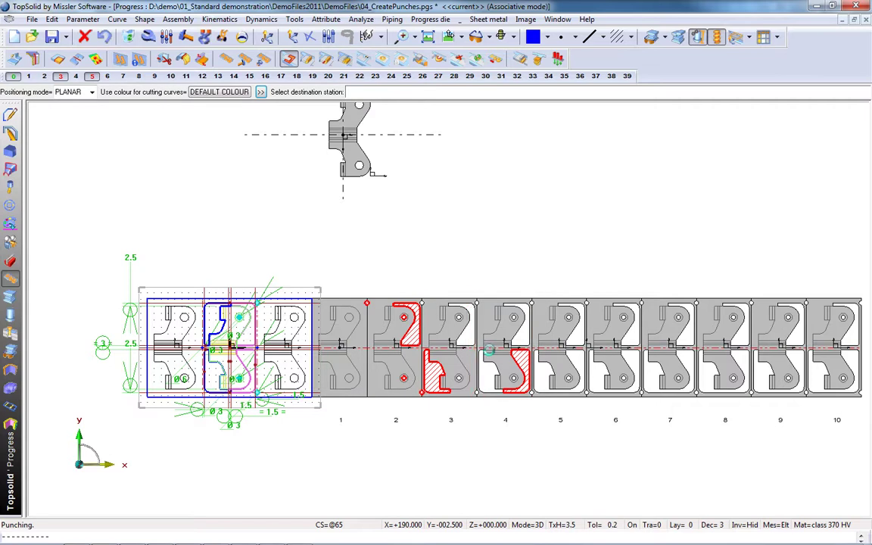
pyautogui.click(501, 258)
pyautogui.scroll(1, 490, 349)
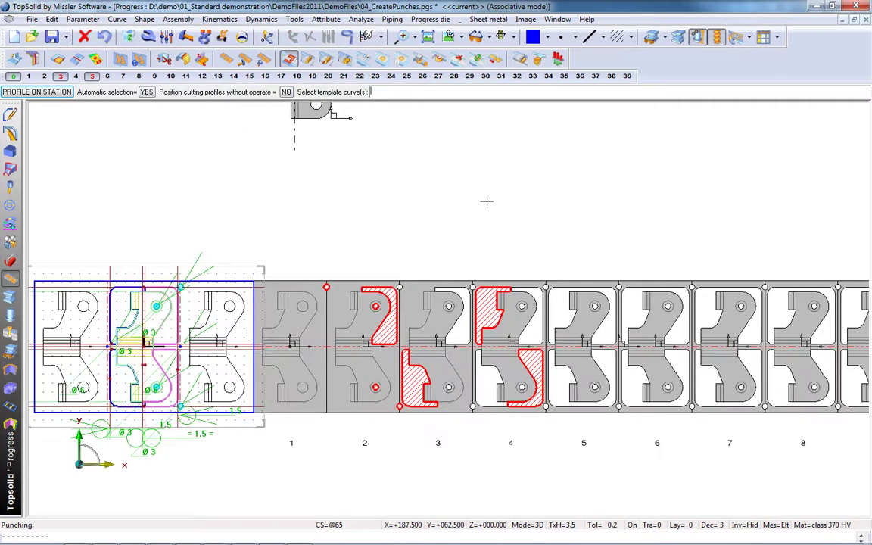
# Transfer the lower-left punching operation from station 3 to station 2 of the strip.
pyautogui.click(496, 60)
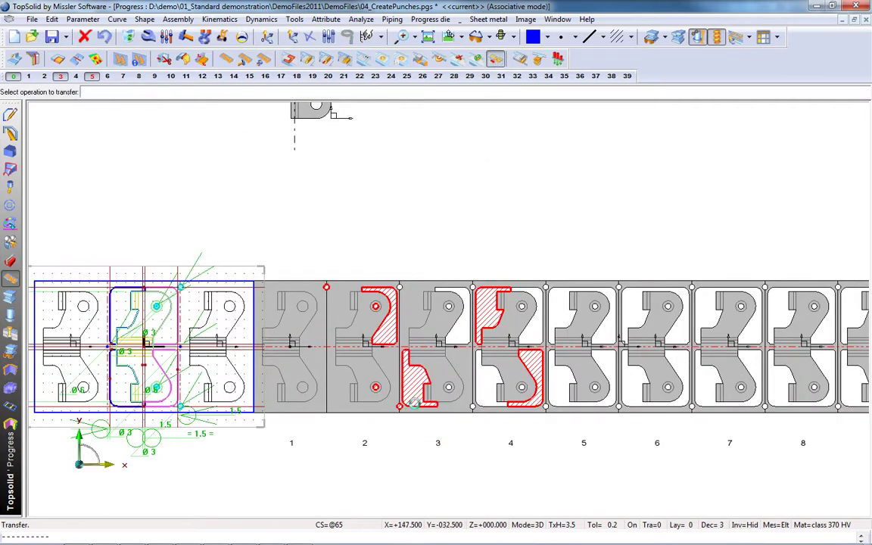
pyautogui.click(413, 404)
pyautogui.click(369, 405)
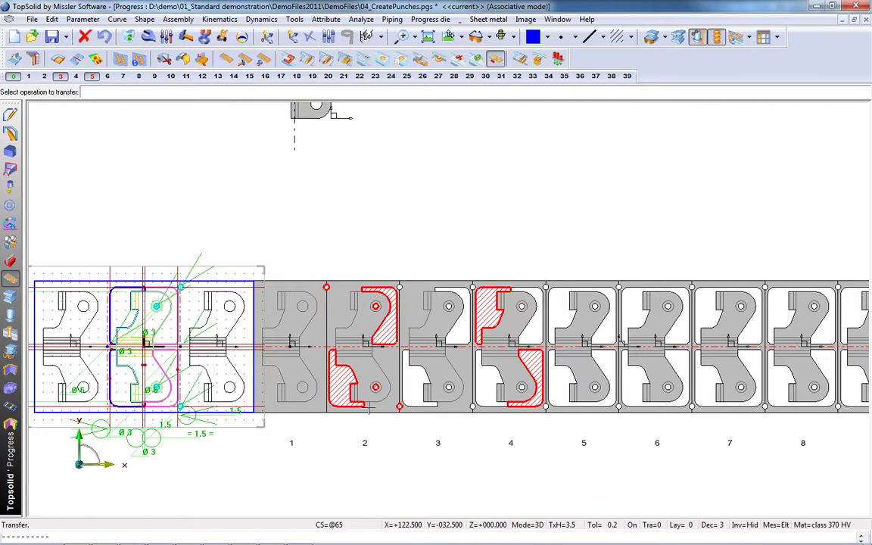
pyautogui.scroll(-2, 368, 409)
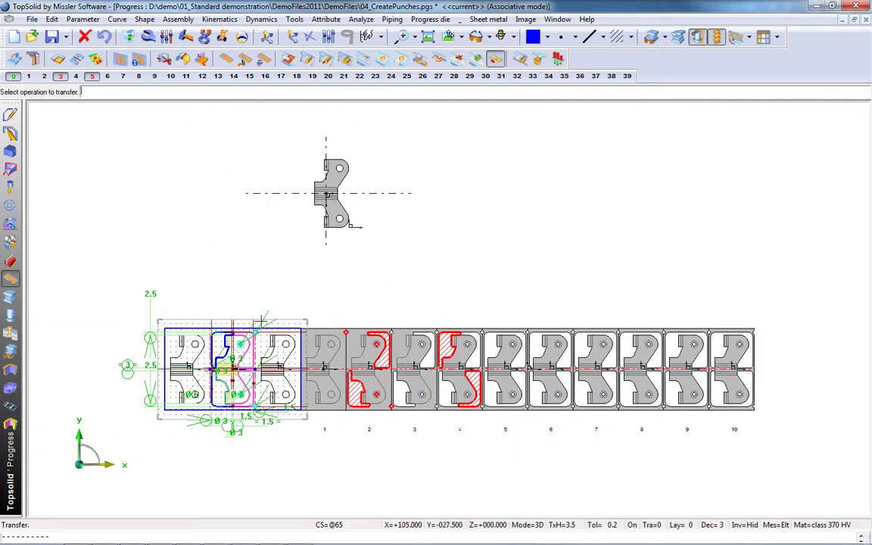
# Create a punching from the larger circle around the part's upper hole on station 6 of the strip.
pyautogui.click(288, 59)
pyautogui.scroll(2, 231, 347)
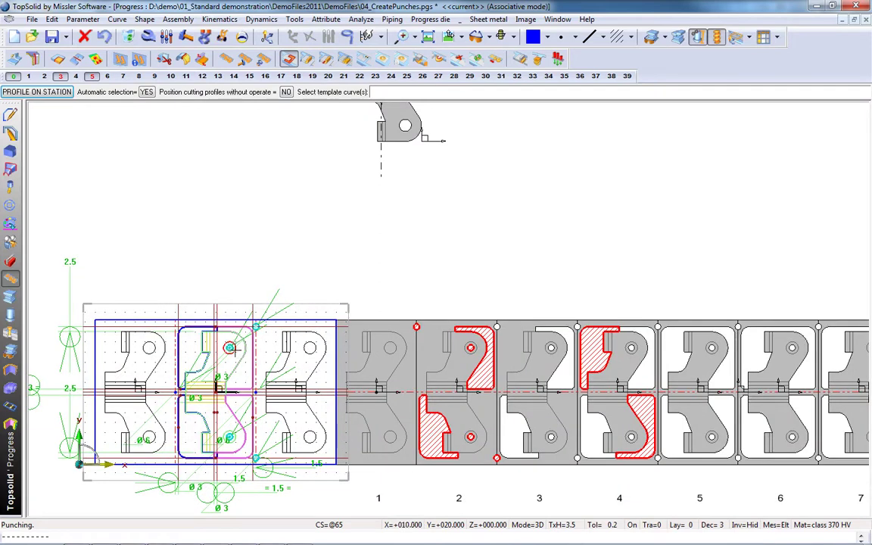
pyautogui.click(235, 350)
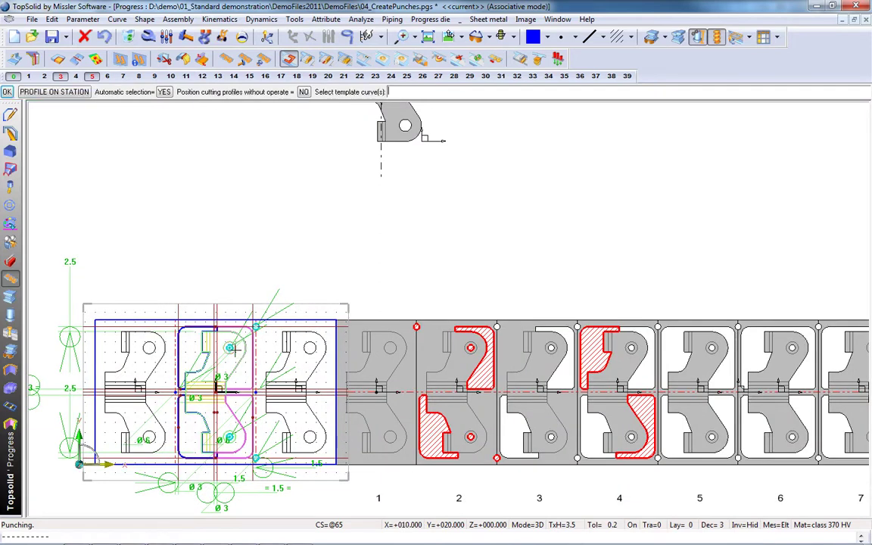
pyautogui.click(7, 91)
pyautogui.scroll(-1, 79, 167)
pyautogui.click(640, 364)
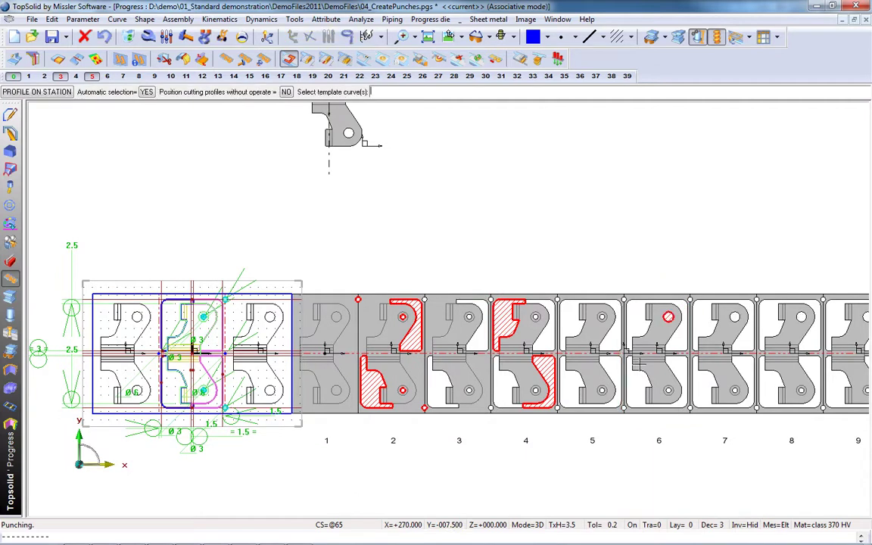
# Create a punching from the larger circle around the part's lower hole on station 6, with planar positioning and the default colour.
pyautogui.scroll(3, 283, 366)
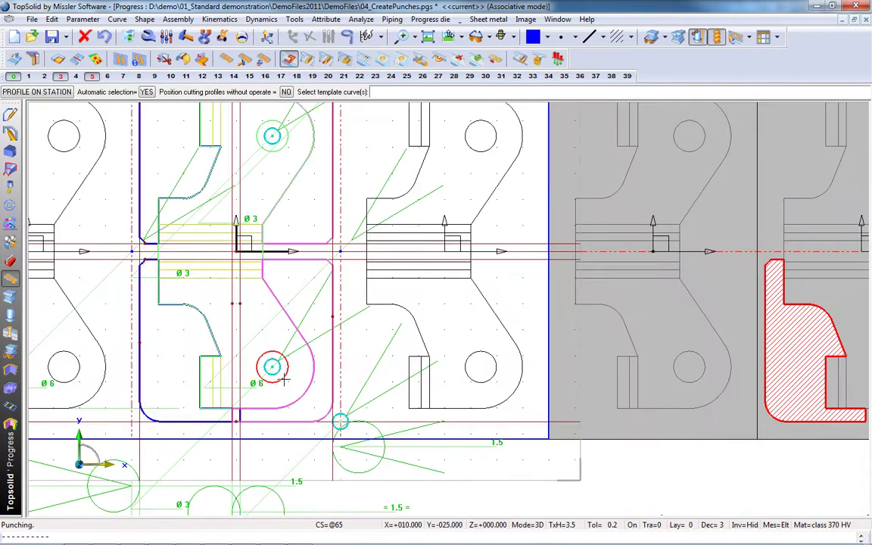
pyautogui.click(274, 380)
pyautogui.scroll(-3, 274, 380)
pyautogui.click(6, 92)
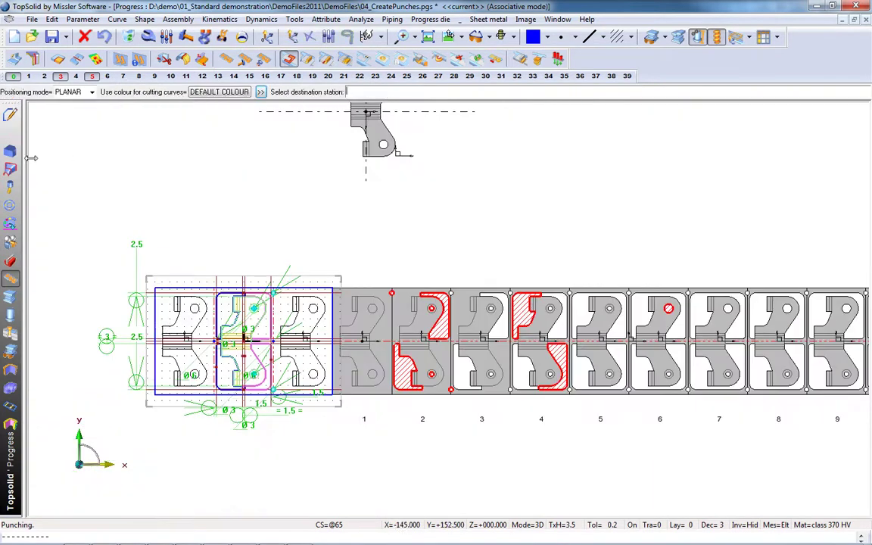
pyautogui.click(609, 371)
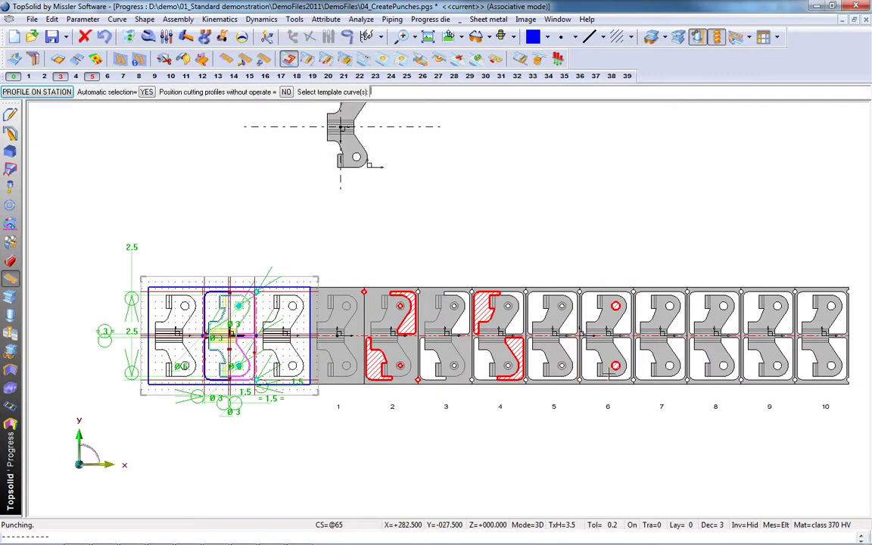
pyautogui.scroll(-2, 292, 480)
pyautogui.scroll(1, 452, 504)
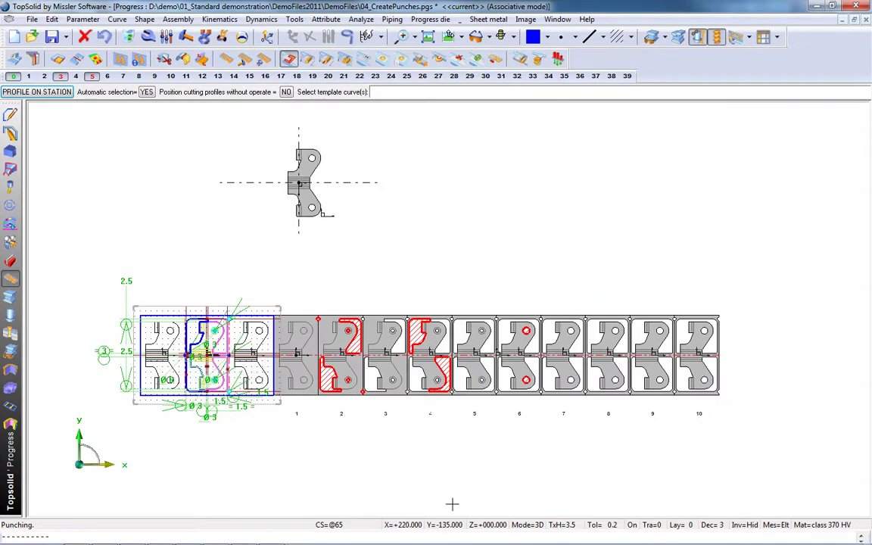
pyautogui.scroll(3, 451, 505)
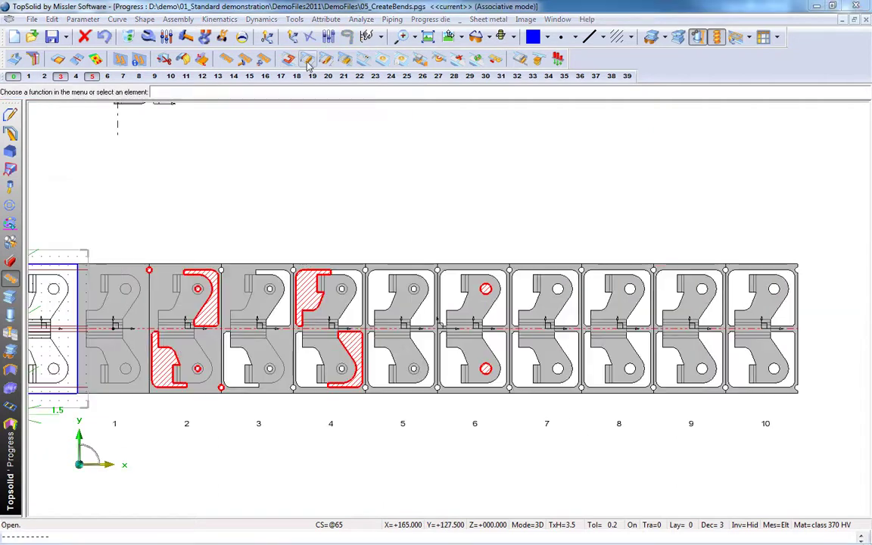
# Bend the small end tab of the part's lower half on station 5 by its complete angle, rolling on the fixed face.
pyautogui.click(307, 59)
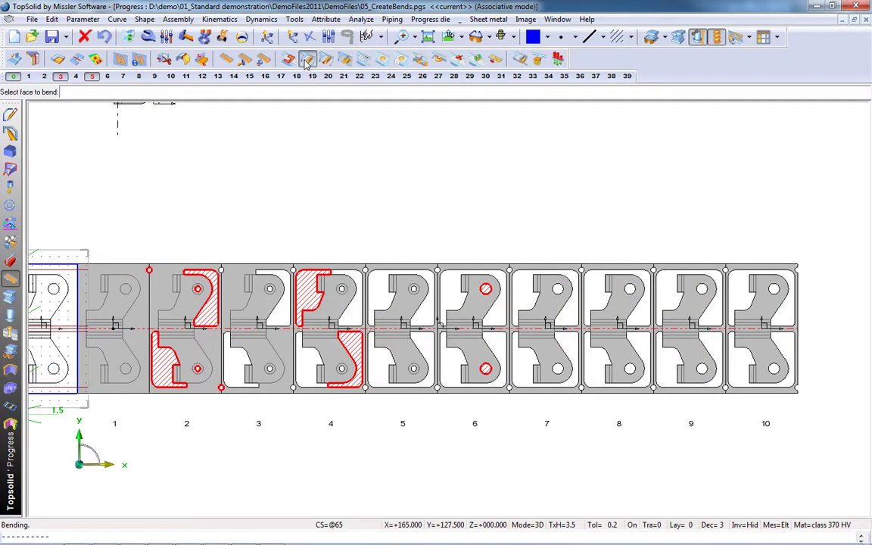
pyautogui.scroll(4, 416, 431)
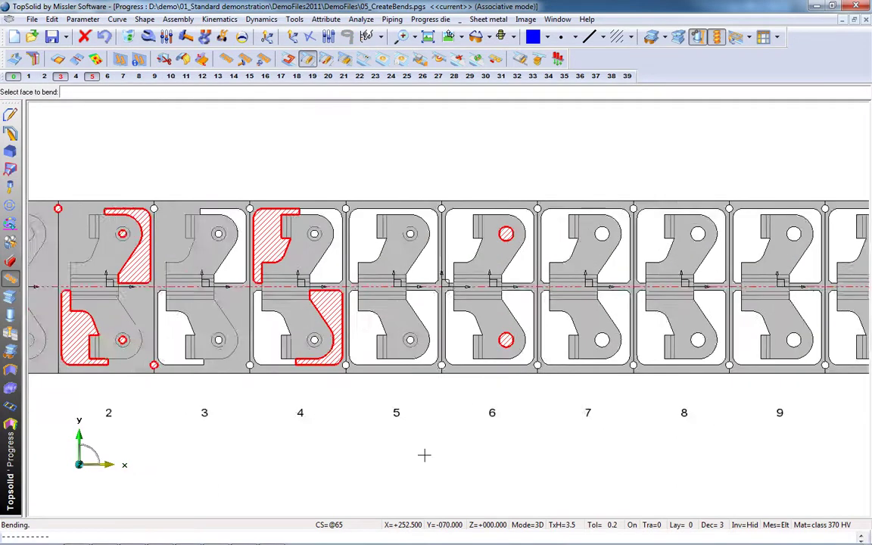
pyautogui.click(364, 321)
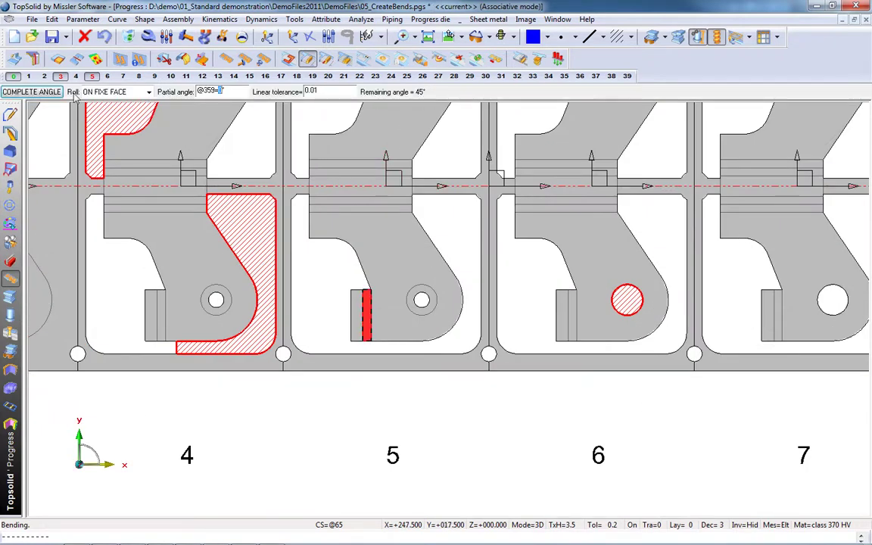
pyautogui.click(45, 92)
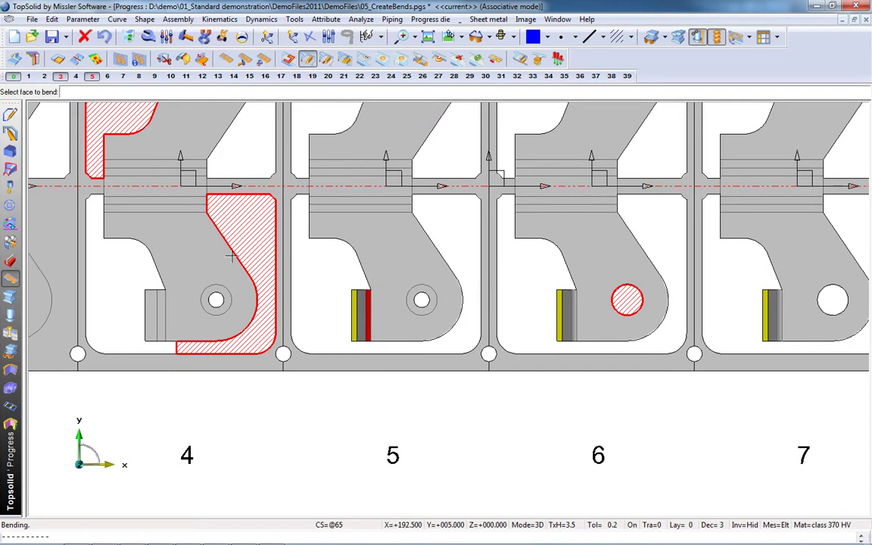
# Bend the small end tab of the part's upper half on station 5 by its complete angle.
pyautogui.moveTo(386, 445); pyautogui.dragTo(391, 368, button='middle')
pyautogui.moveTo(366, 405); pyautogui.dragTo(543, 399, button='middle')
pyautogui.scroll(3, 292, 216)
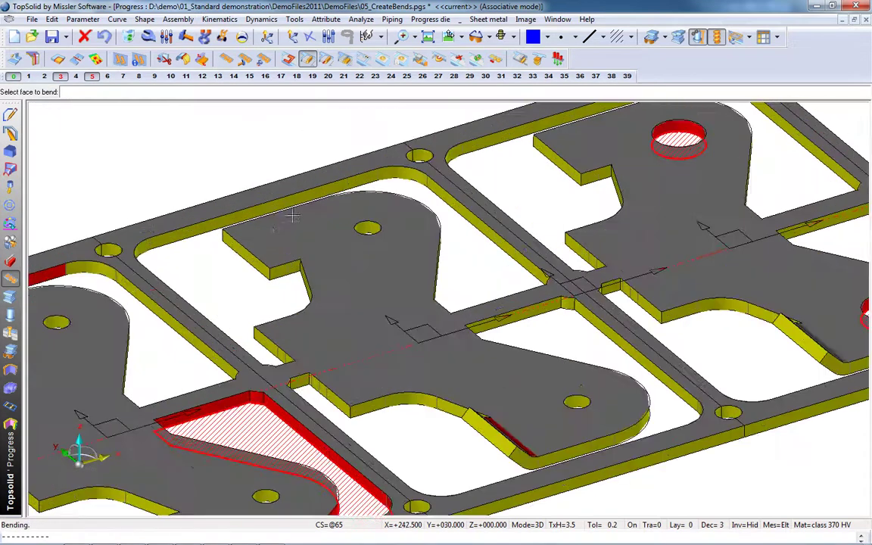
pyautogui.moveTo(276, 234); pyautogui.dragTo(281, 257, button='middle')
pyautogui.click(243, 215)
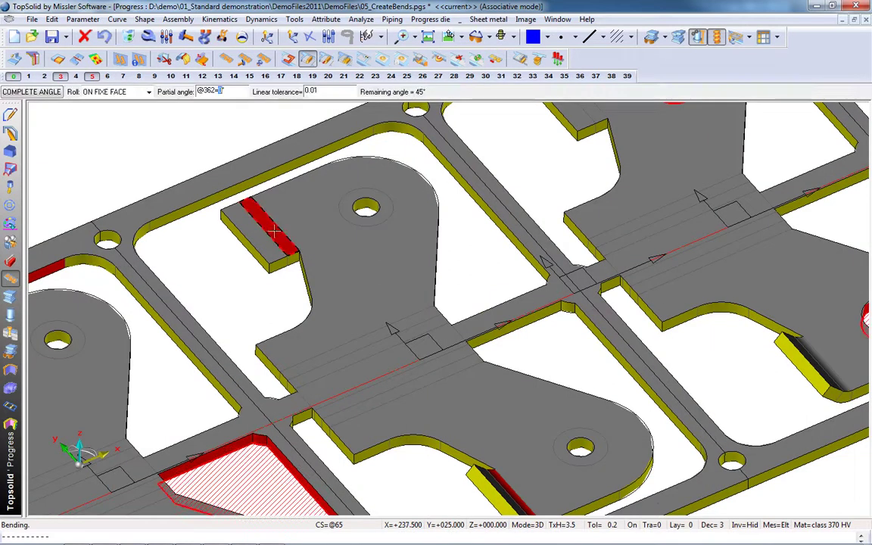
pyautogui.click(30, 92)
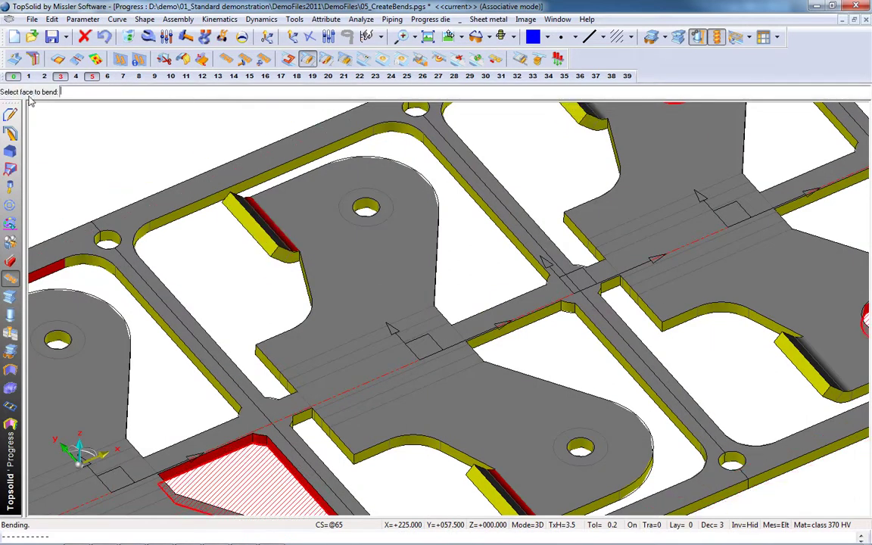
# Bend the lower wing down along its two central fold faces by the complete angle, one on station 7 and the other on station 8.
pyautogui.scroll(-5, 212, 365)
pyautogui.scroll(3, 544, 288)
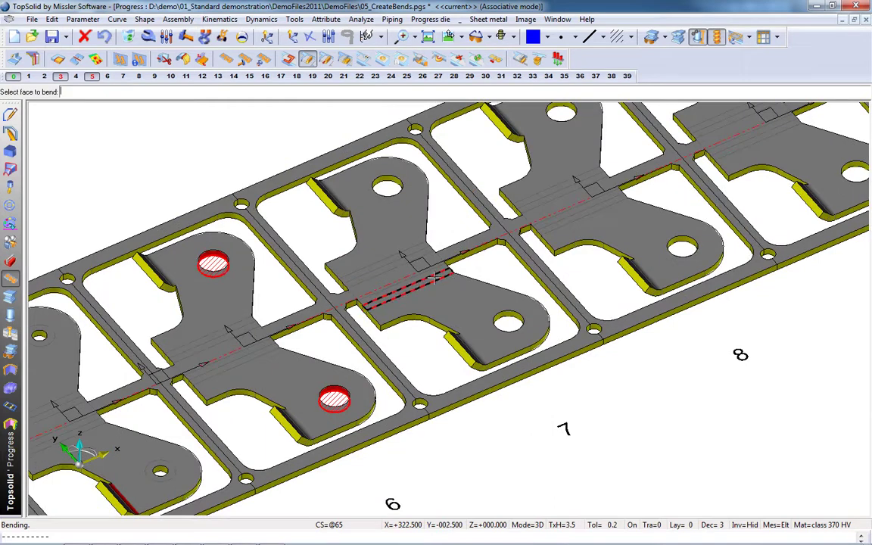
pyautogui.click(436, 279)
pyautogui.click(452, 269)
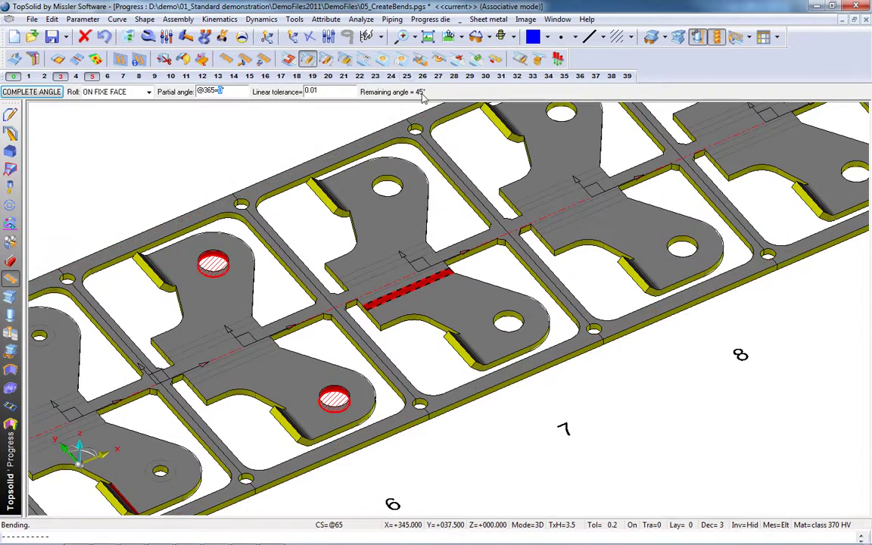
pyautogui.click(35, 92)
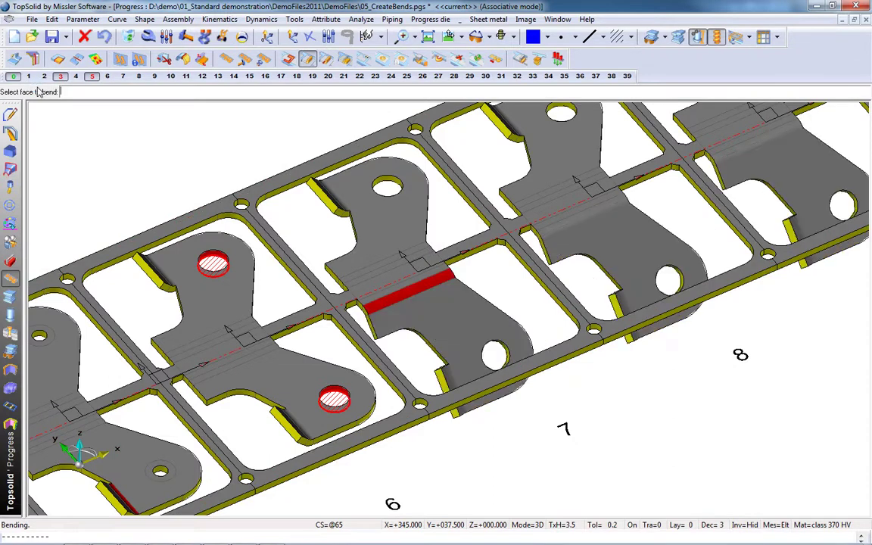
pyautogui.click(548, 221)
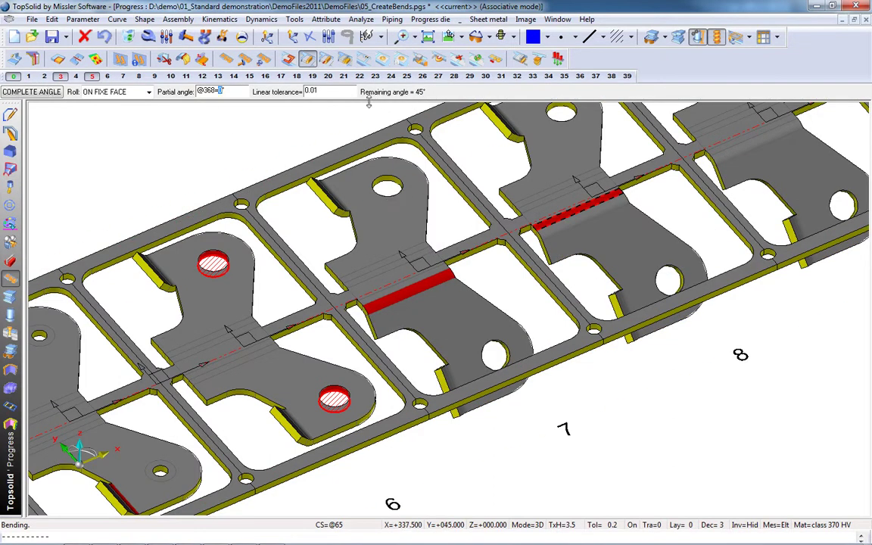
pyautogui.click(53, 91)
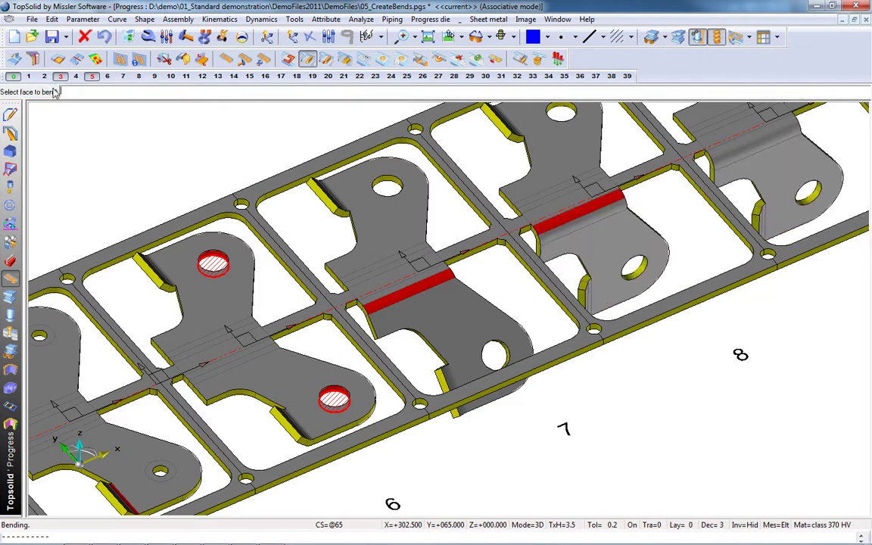
# Bend the upper wing along its two central fold faces by the complete angle, one on station 7 and the other on station 8.
pyautogui.click(349, 282)
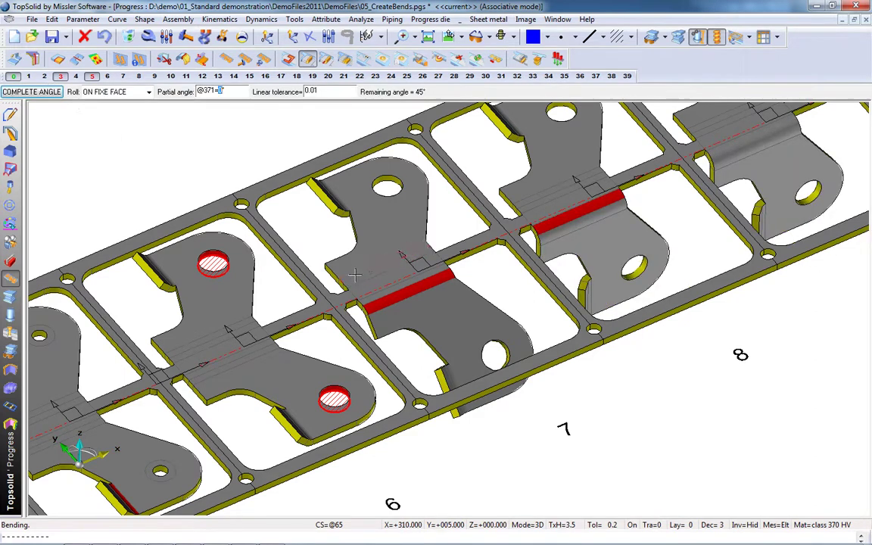
pyautogui.click(59, 92)
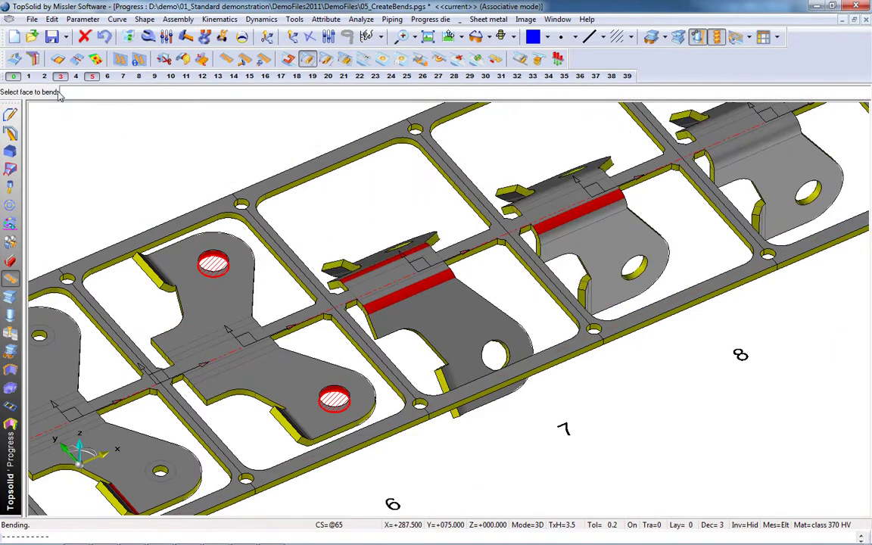
pyautogui.click(545, 197)
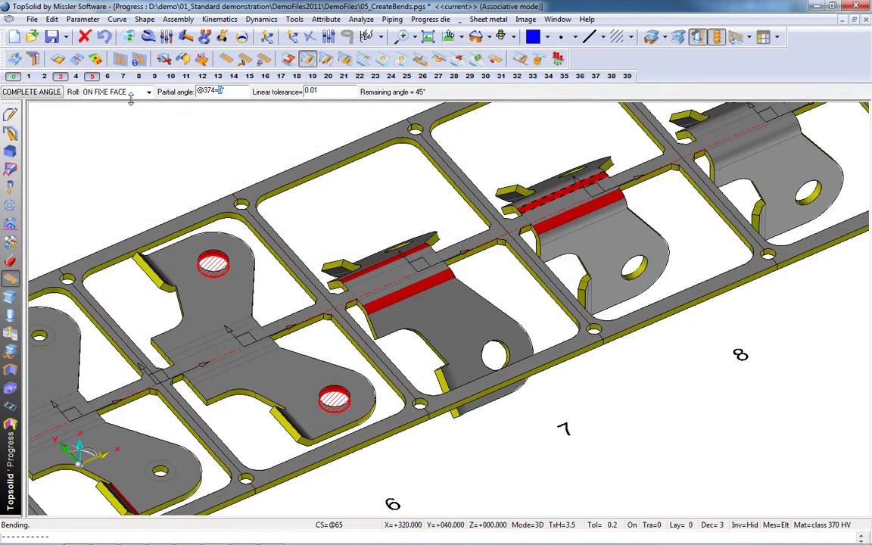
pyautogui.click(41, 92)
pyautogui.scroll(-4, 224, 175)
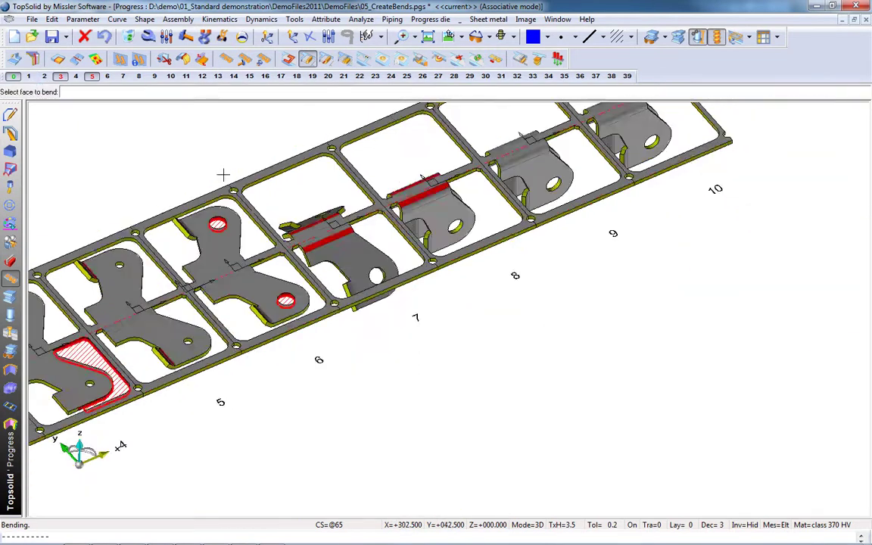
pyautogui.moveTo(439, 316); pyautogui.dragTo(391, 280, button='middle')
pyautogui.moveTo(96, 253); pyautogui.dragTo(434, 317, button='middle')
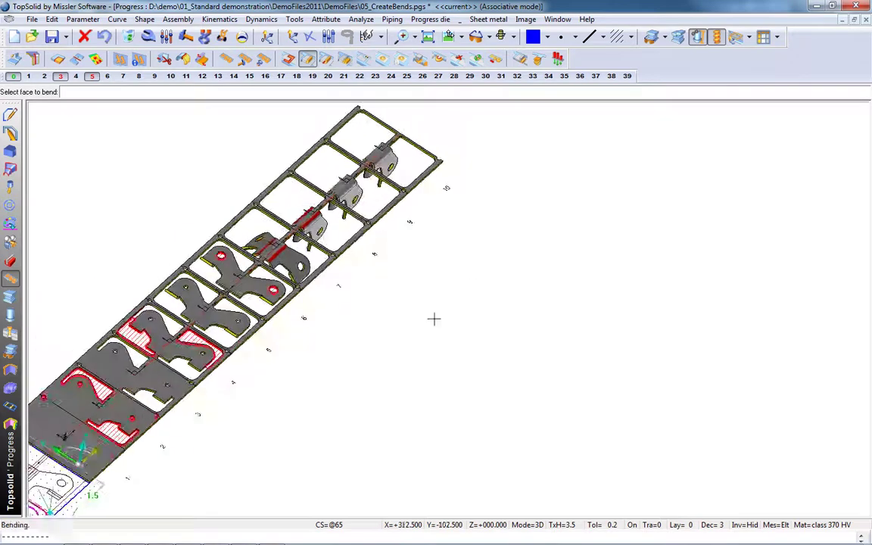